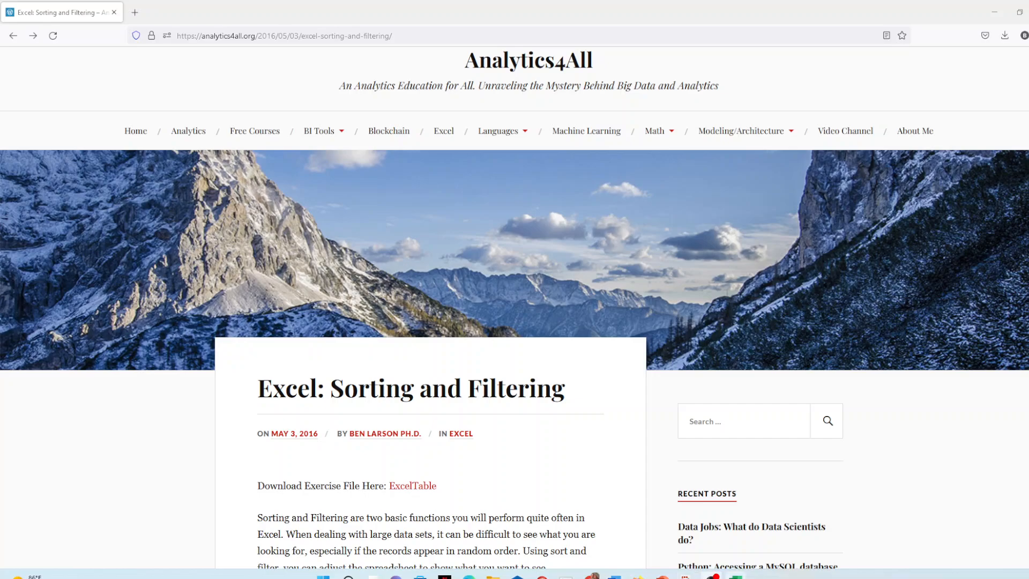
Switch to the exceltable(1).xlsx workbook in Excel and look over the Name, Sales and Quarter data from the first to the last row
click(736, 577)
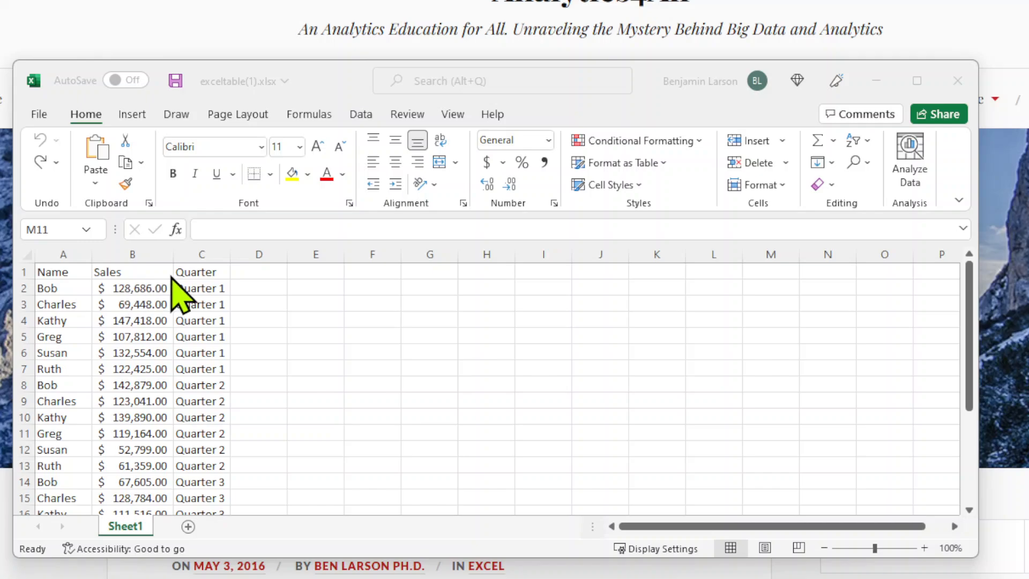
scroll(236, 338, down, 5)
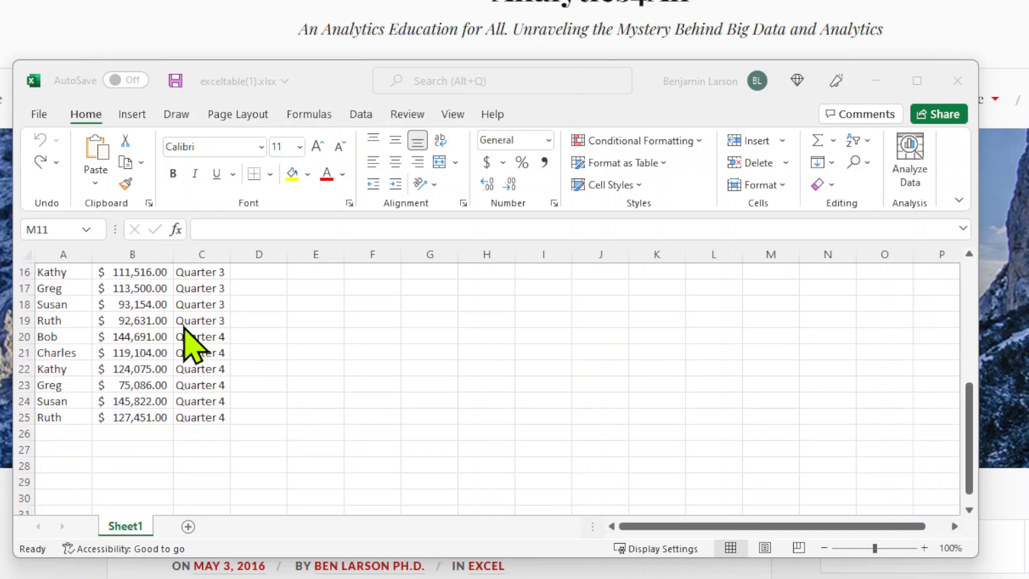
scroll(191, 339, up, 3)
scroll(198, 335, up, 2)
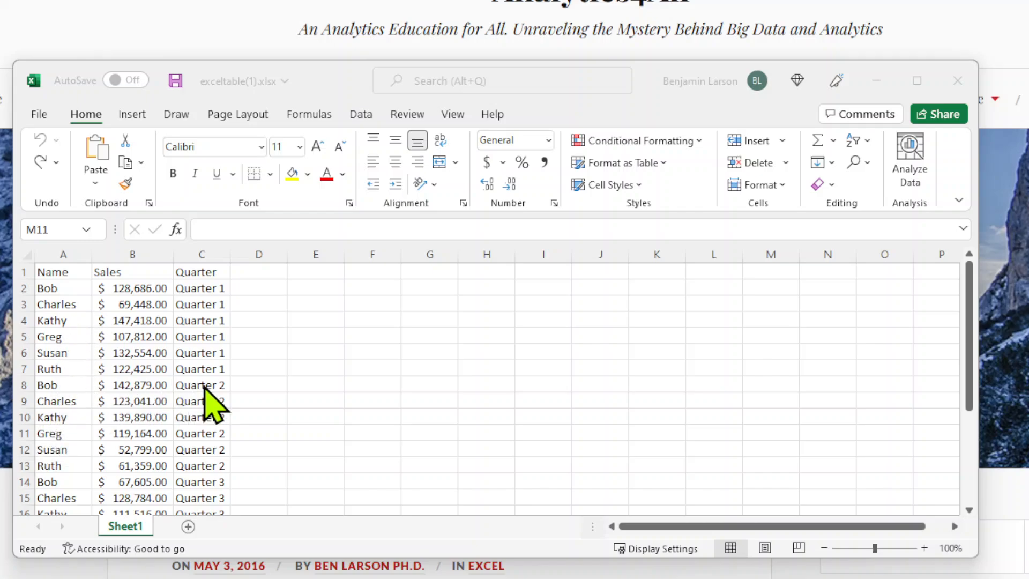
Try to turn on filtering while the empty cell M11 outside the data is selected, and dismiss the message
click(502, 345)
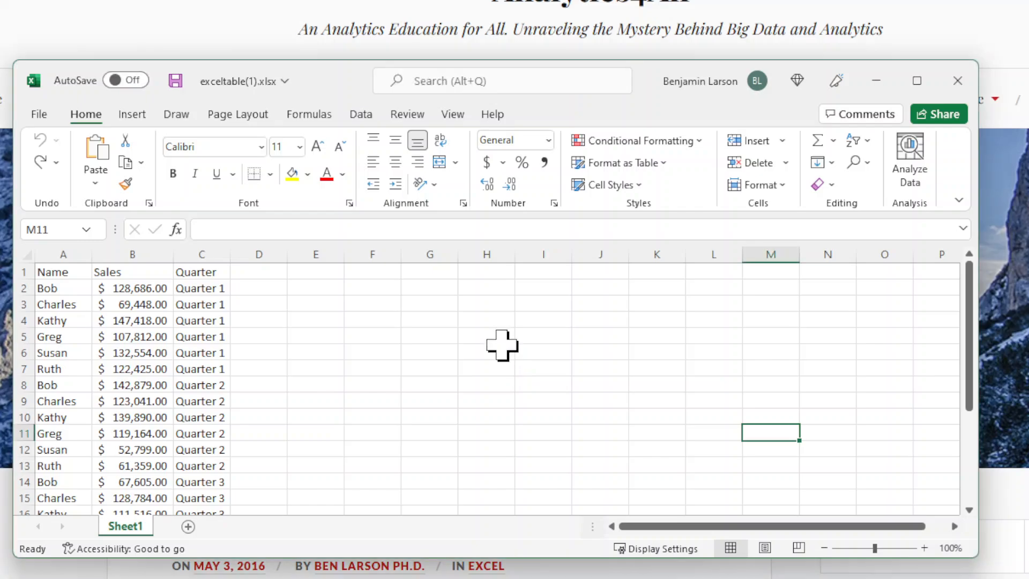
click(865, 142)
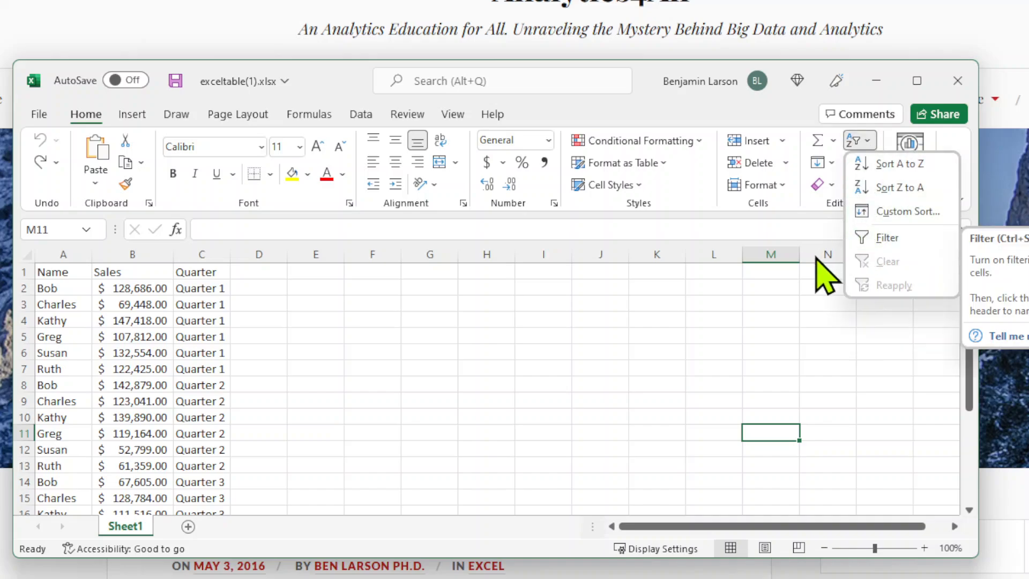
click(870, 250)
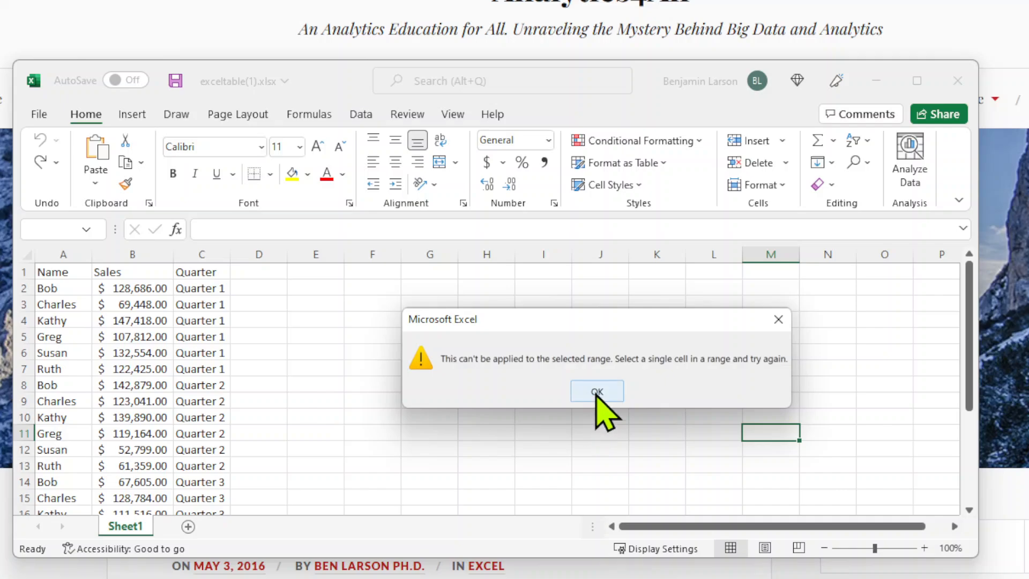
click(597, 391)
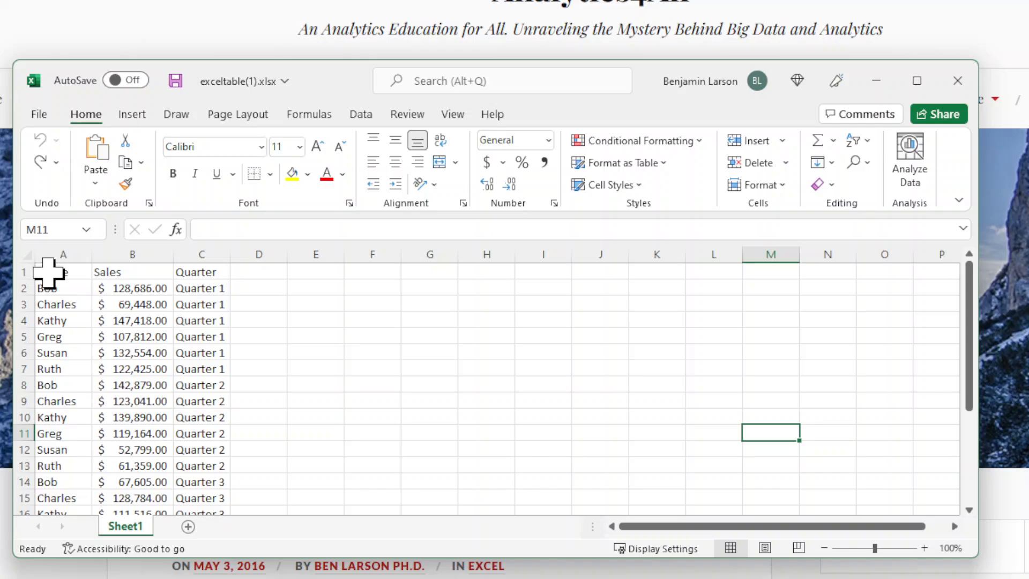
drag(70, 268, 244, 482)
scroll(87, 368, up, 3)
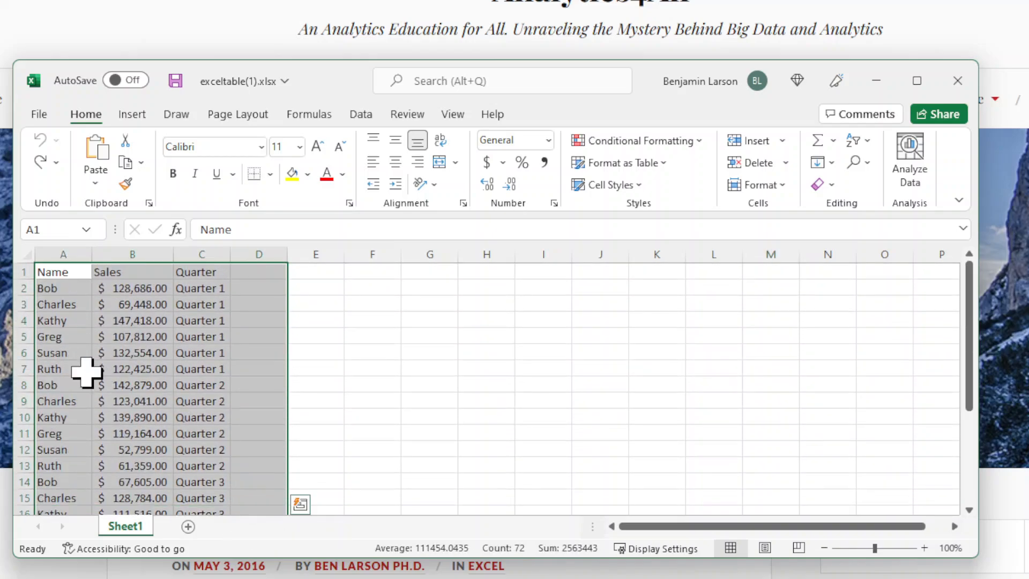
click(27, 257)
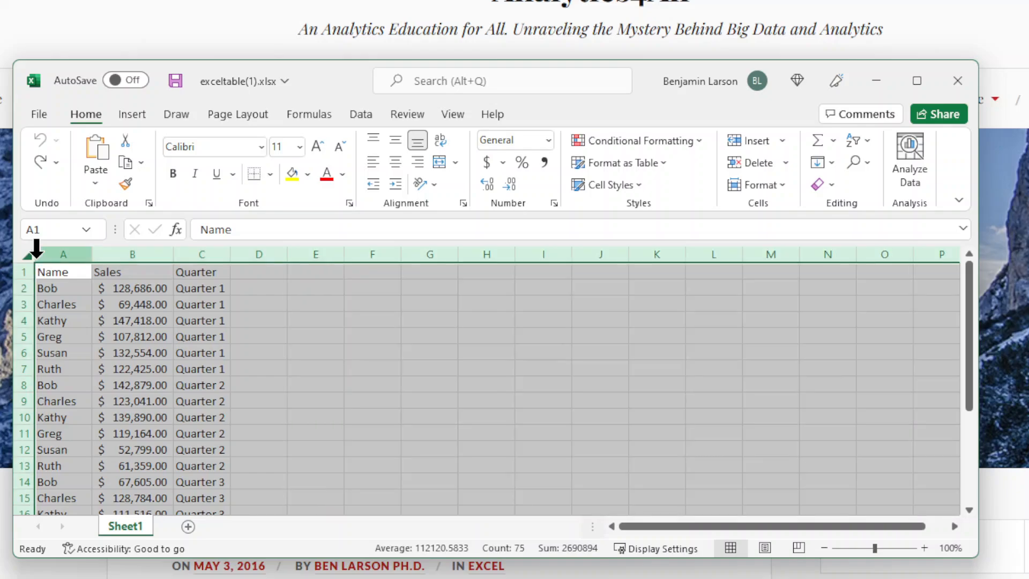
click(294, 324)
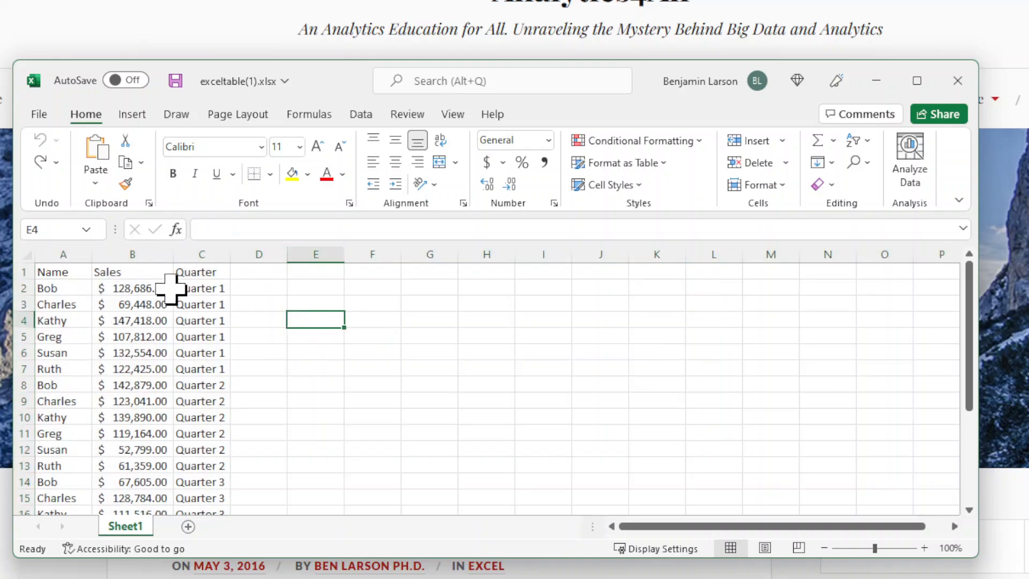
Sort the table by the Sales column from smallest to largest, expanding the selection to include the neighbouring columns
click(150, 253)
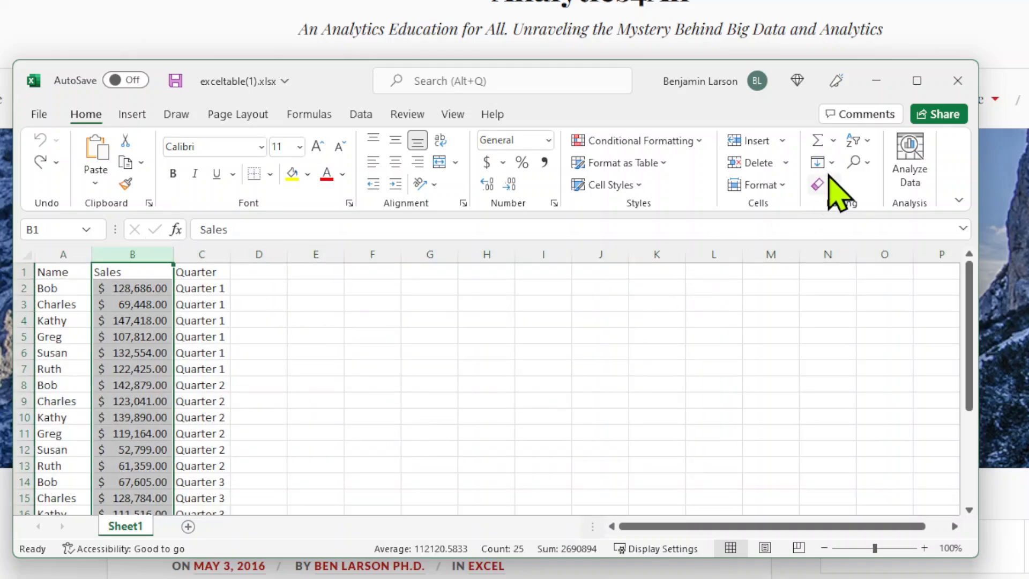
click(866, 140)
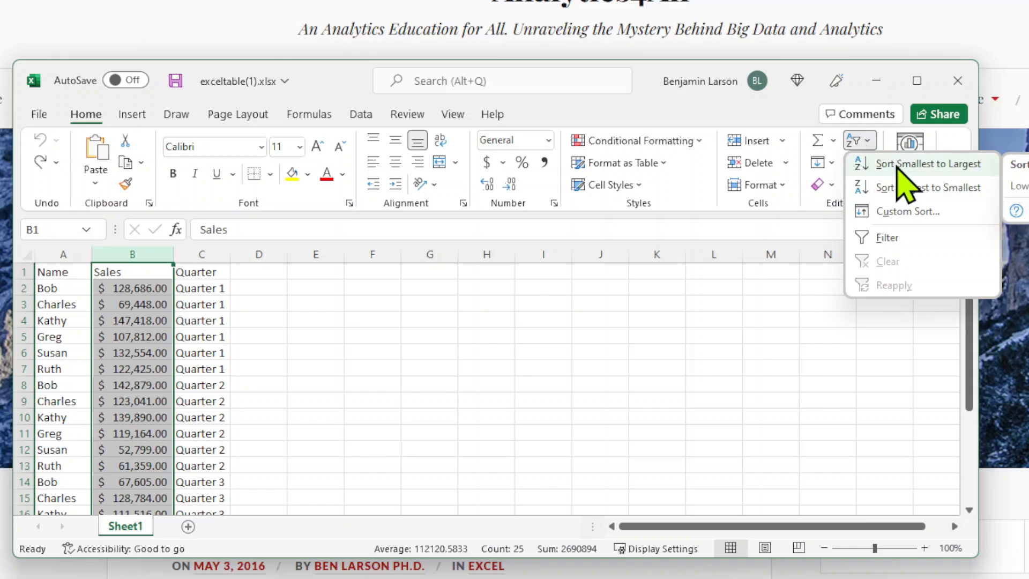
click(898, 166)
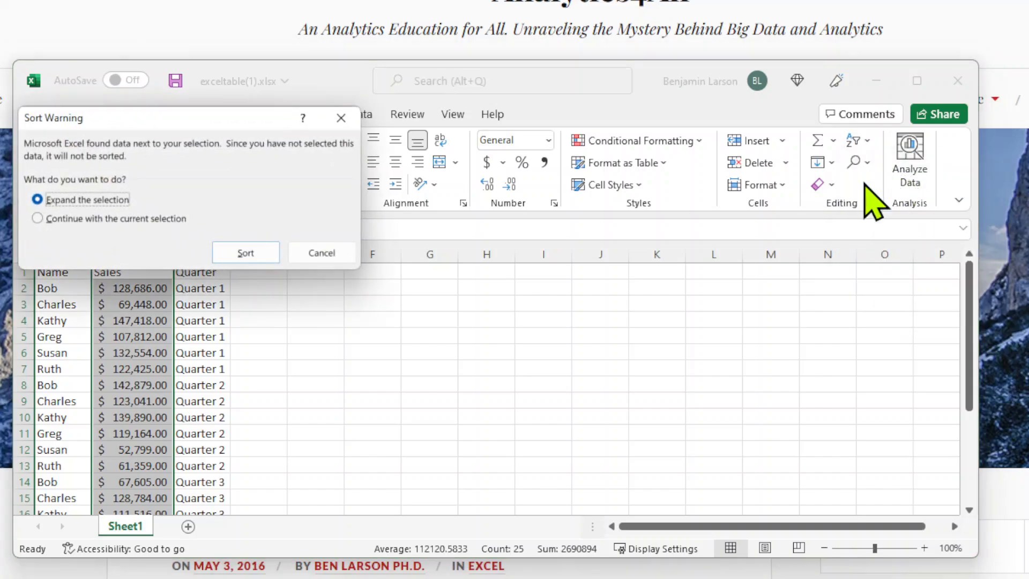
drag(170, 112, 507, 237)
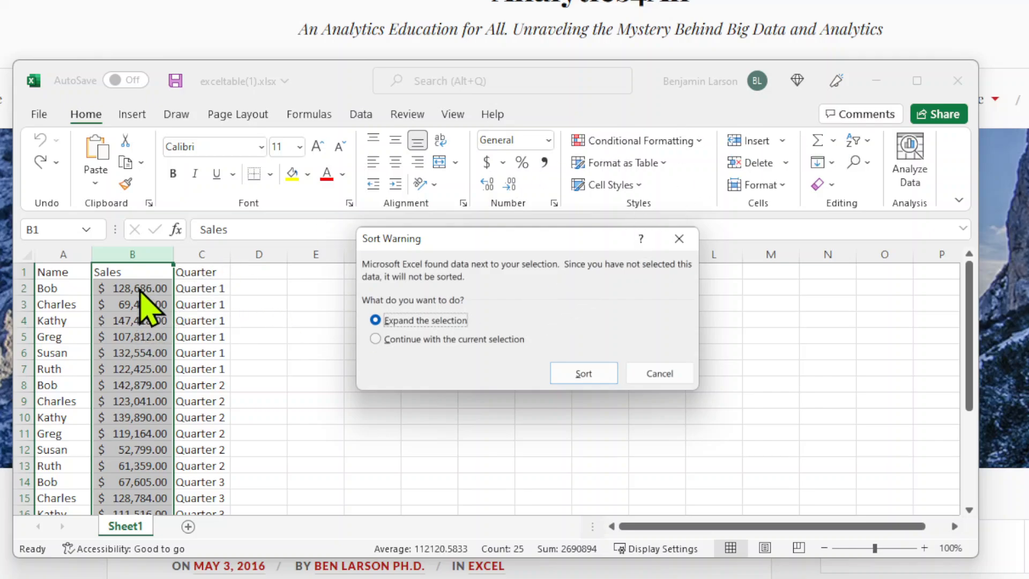
click(581, 385)
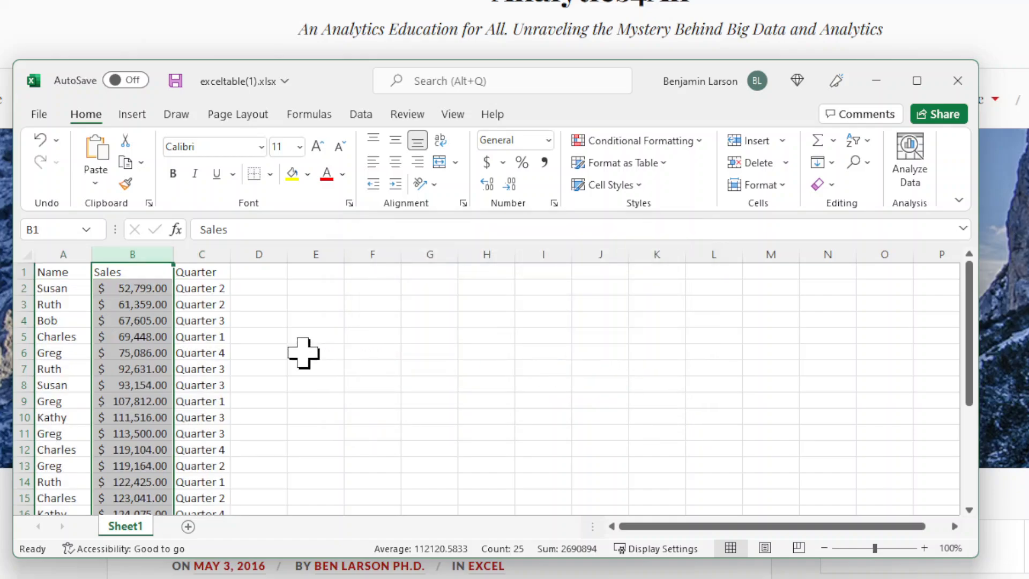
Check the sorted table's first record and remaining rows, and undo the expanded Sales sort
click(140, 284)
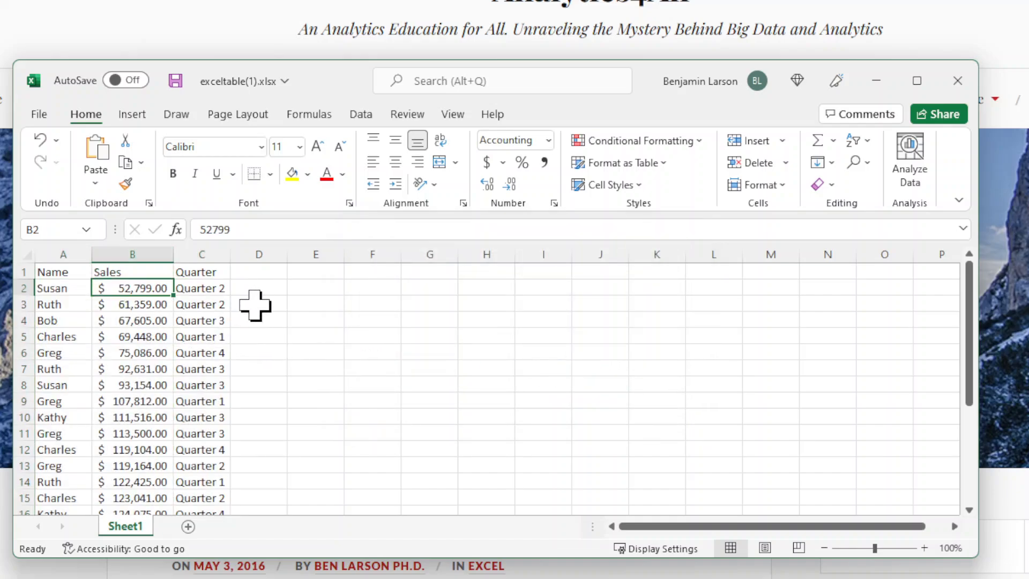
click(220, 285)
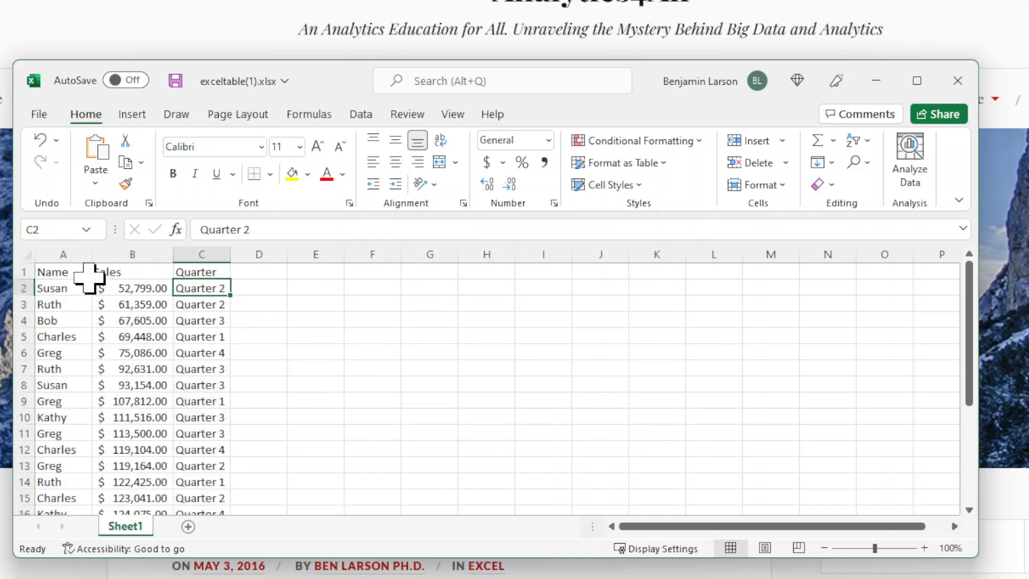
click(65, 292)
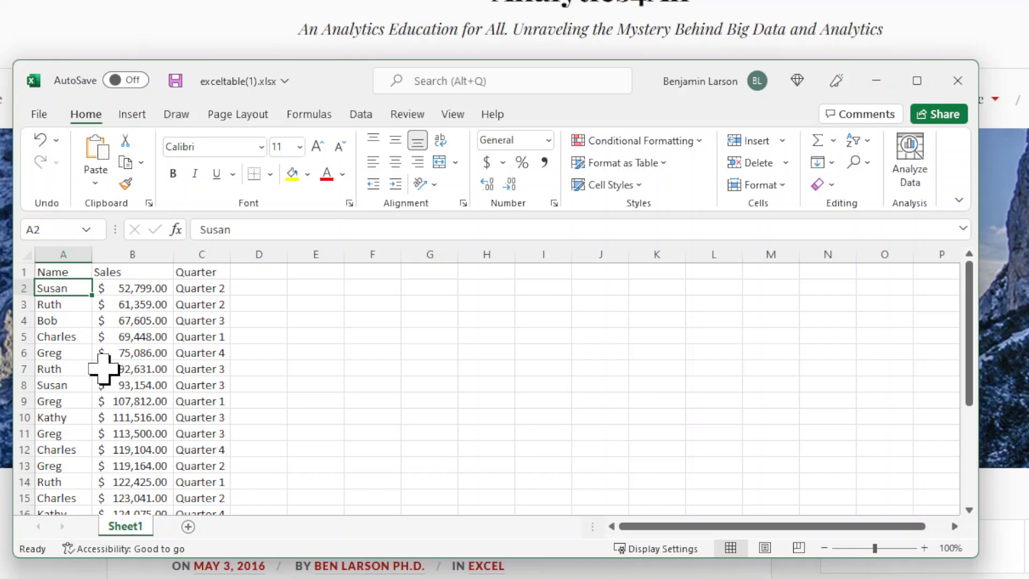
scroll(103, 369, down, 4)
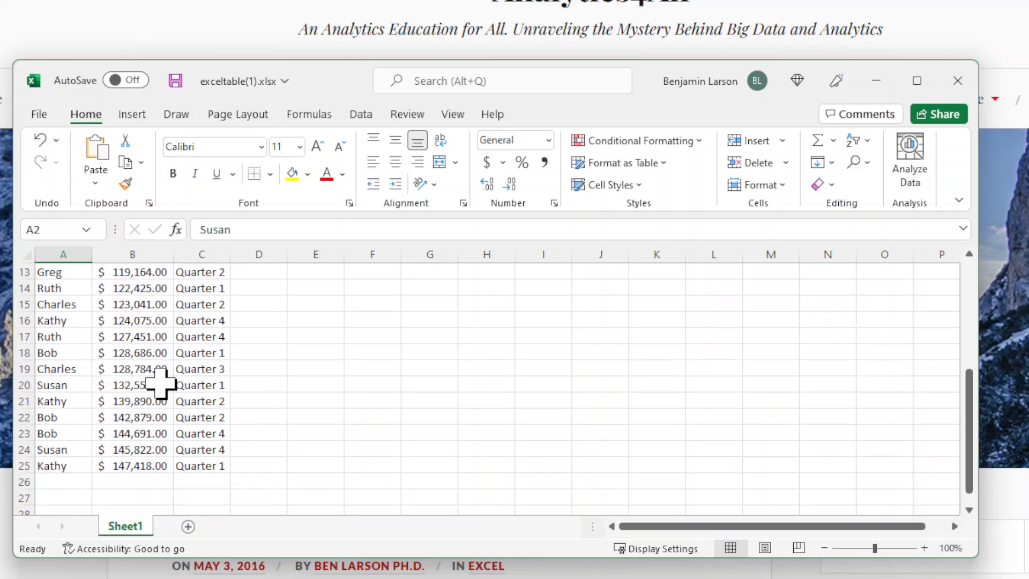
scroll(158, 354, up, 4)
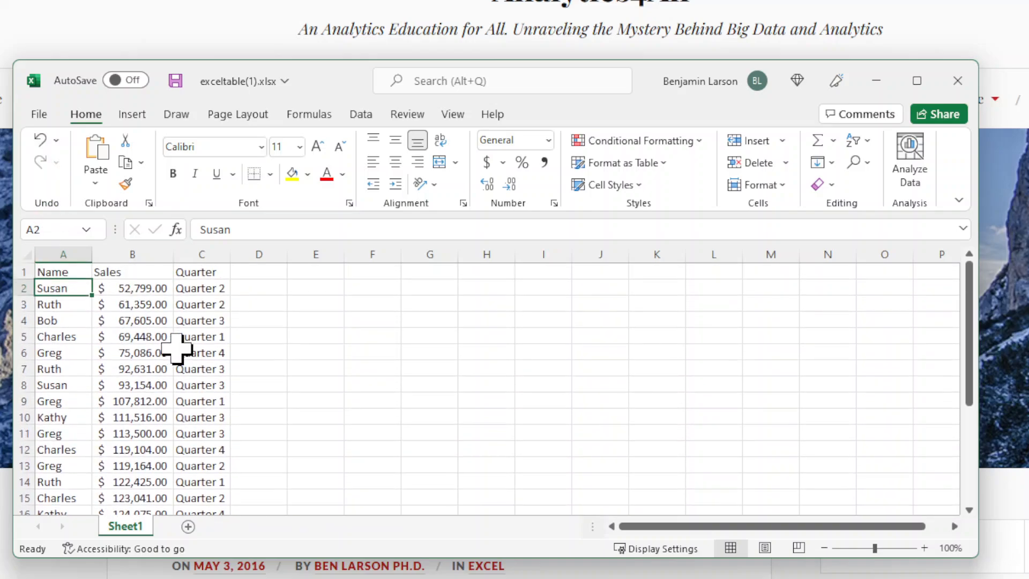
click(41, 142)
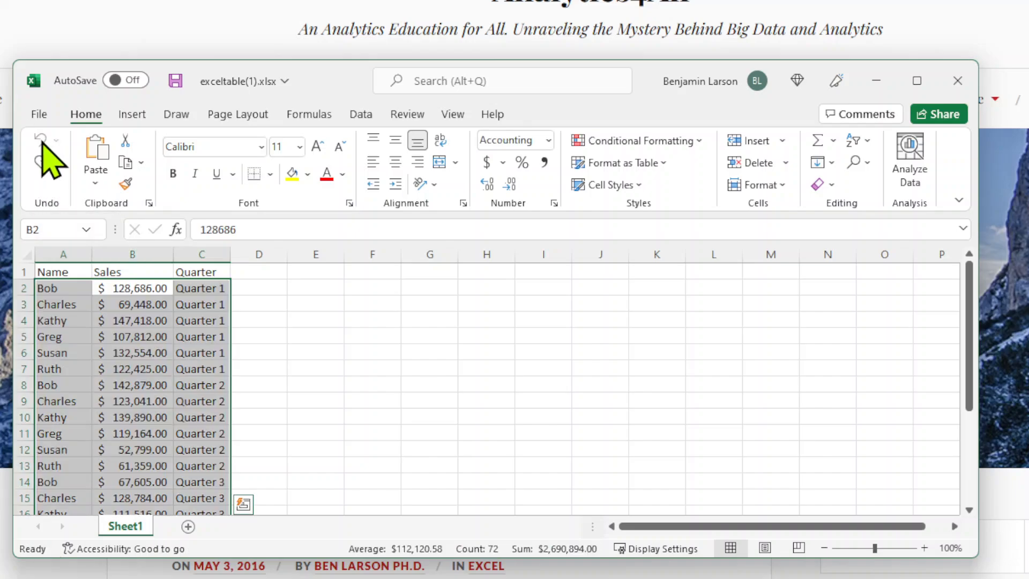
click(387, 367)
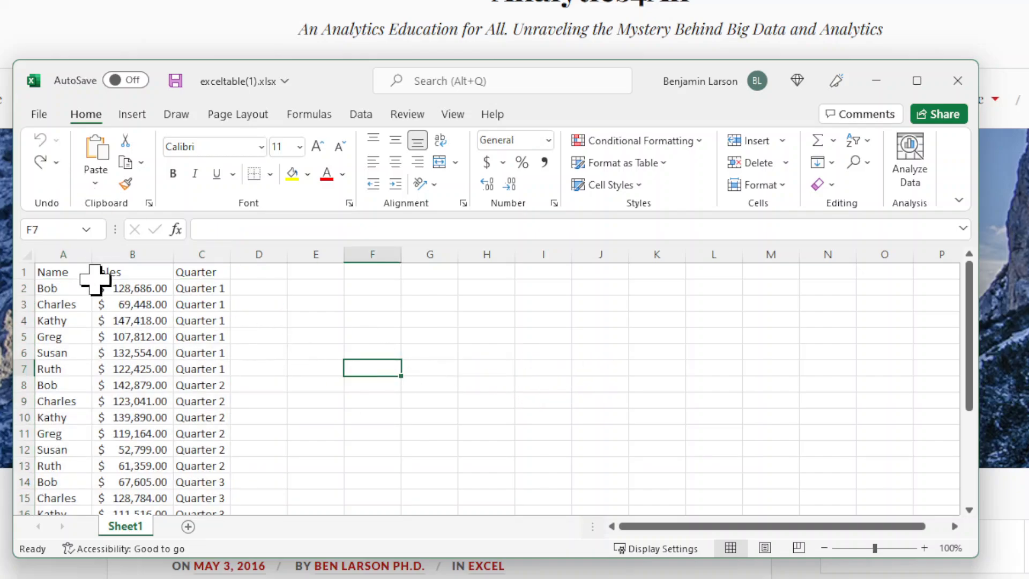
Sort only the Sales column from smallest to largest, continuing with the current selection
click(123, 244)
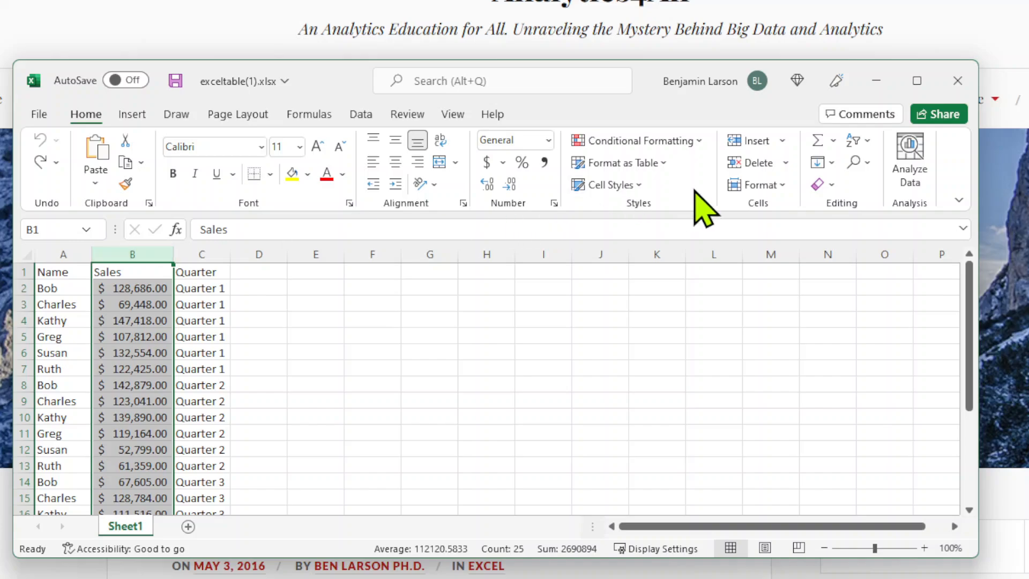
click(859, 141)
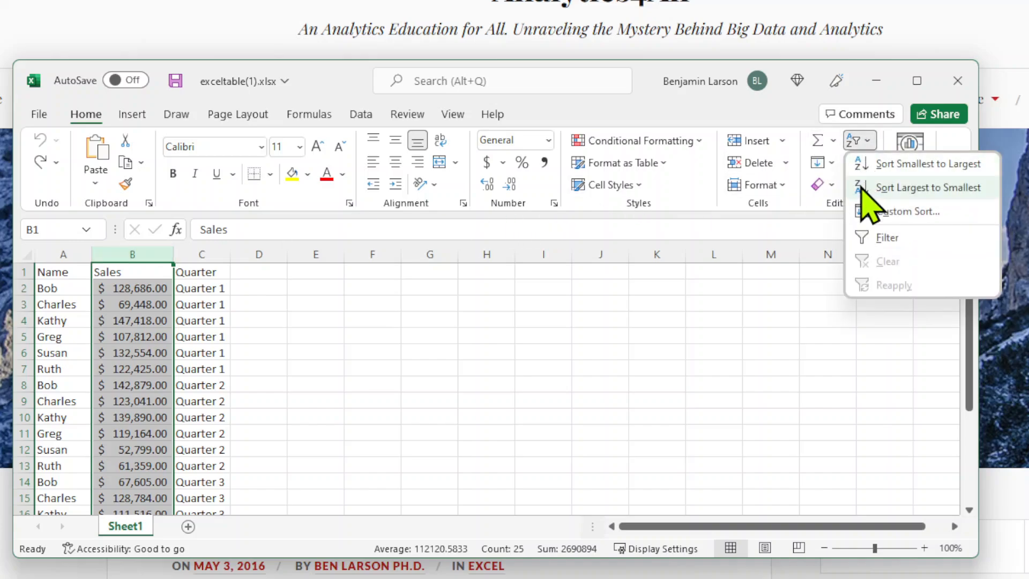
click(873, 171)
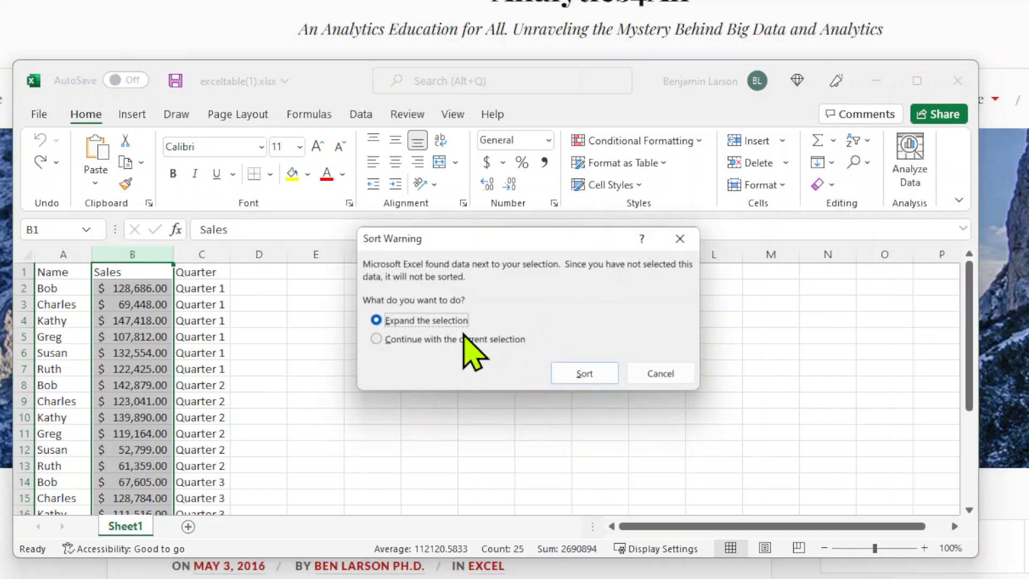
click(441, 338)
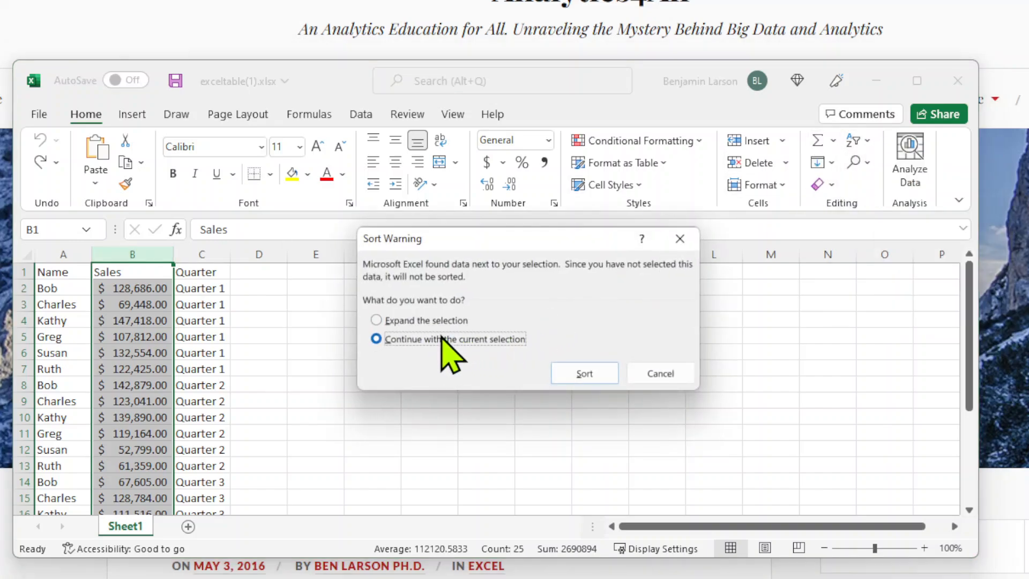
click(577, 372)
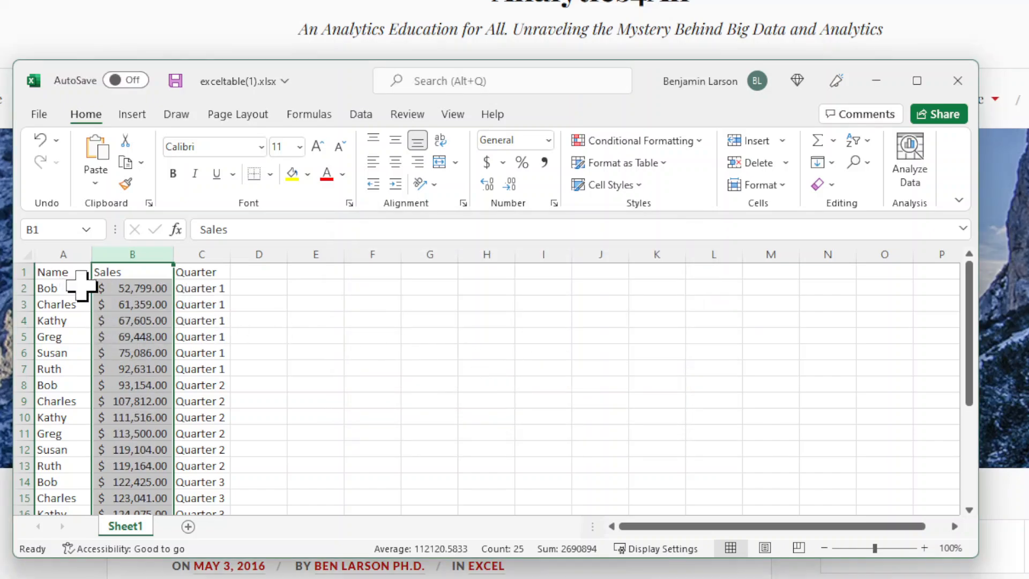
Check the Sales, Name and Quarter cells in row 2, and undo the sort of the Sales column alone
click(133, 289)
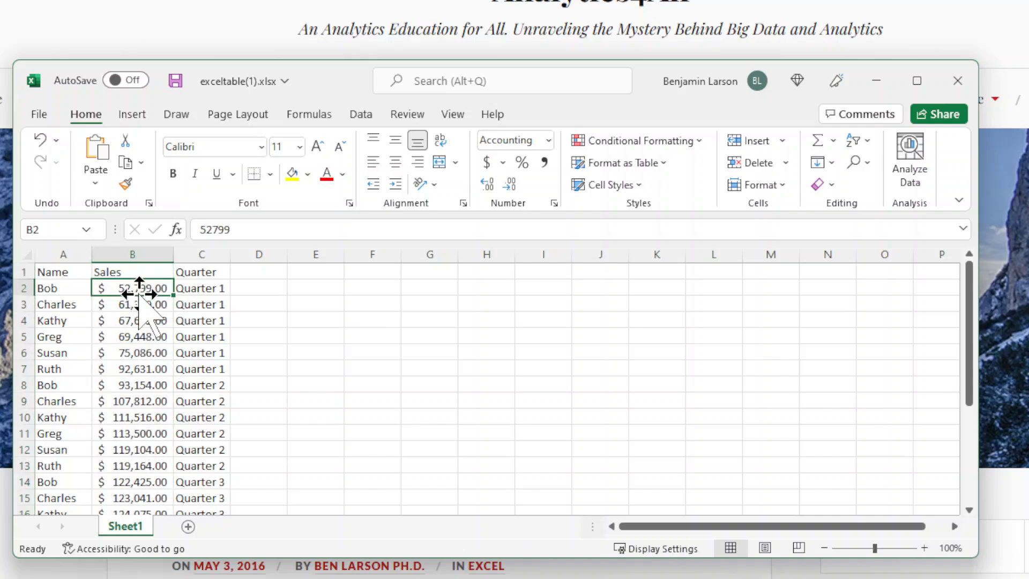
click(56, 289)
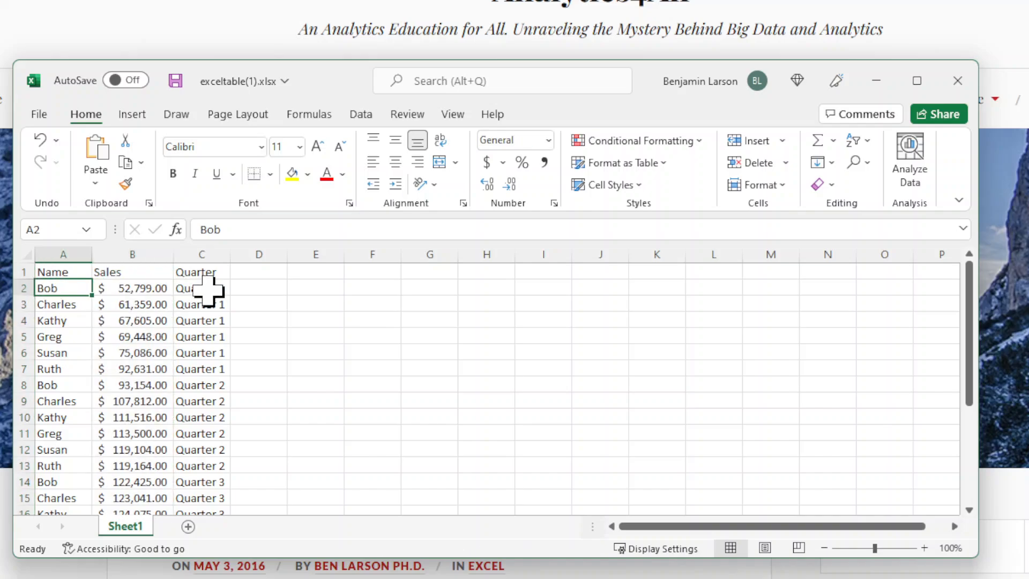
click(207, 289)
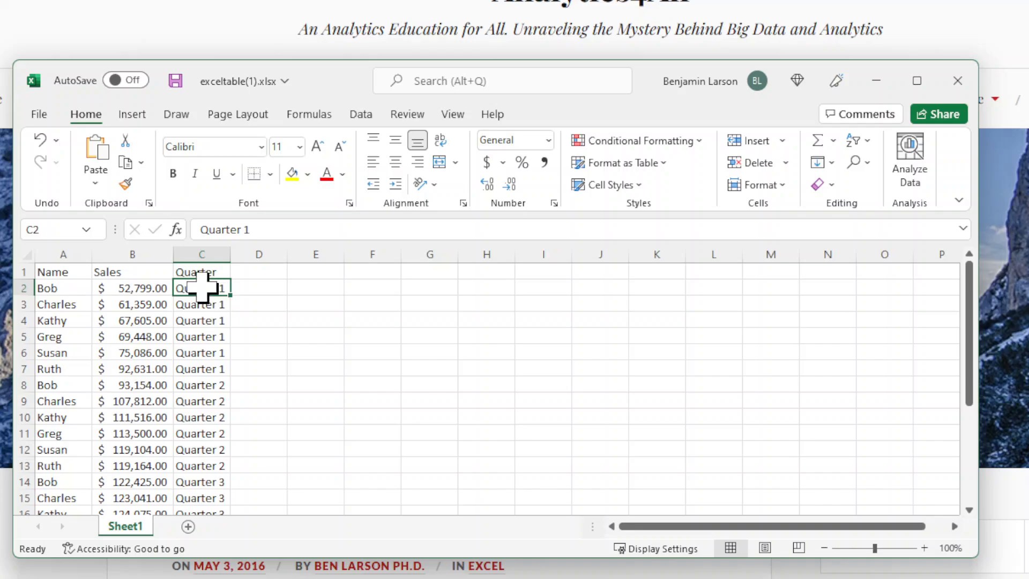
click(37, 142)
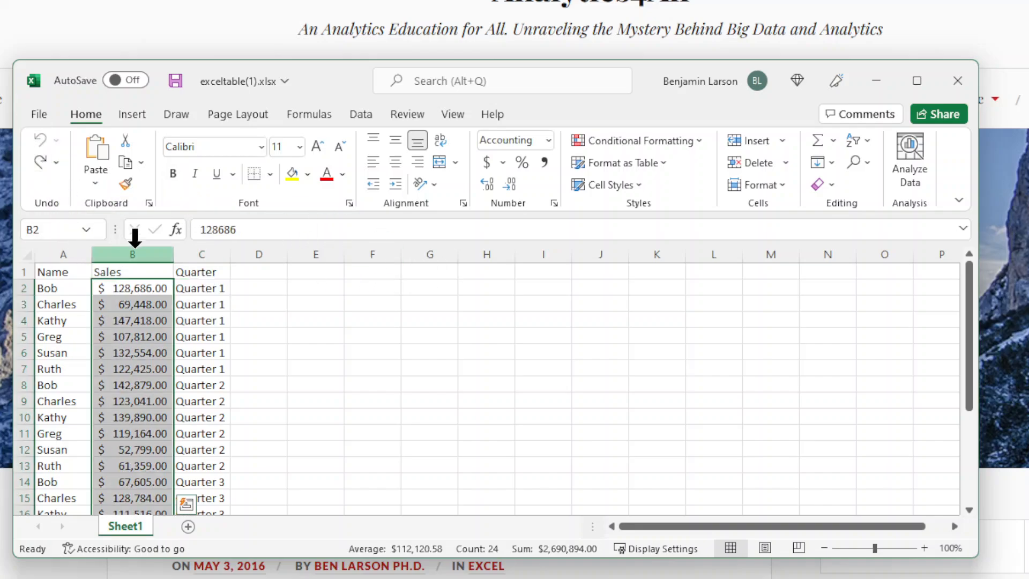
Sort the table by the Quarter column from Z to A, expanding the selection to the neighbouring columns
click(62, 247)
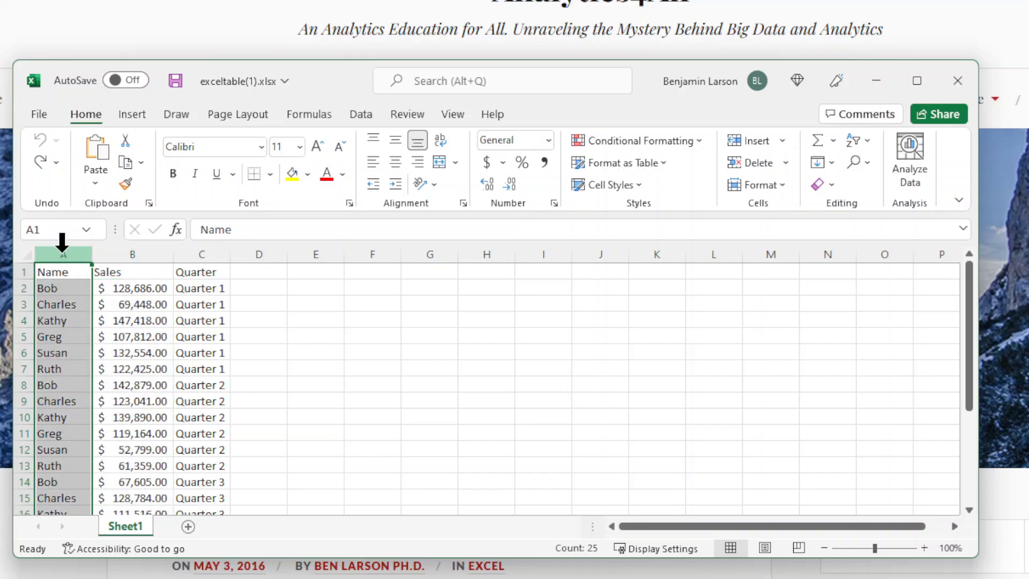
click(196, 253)
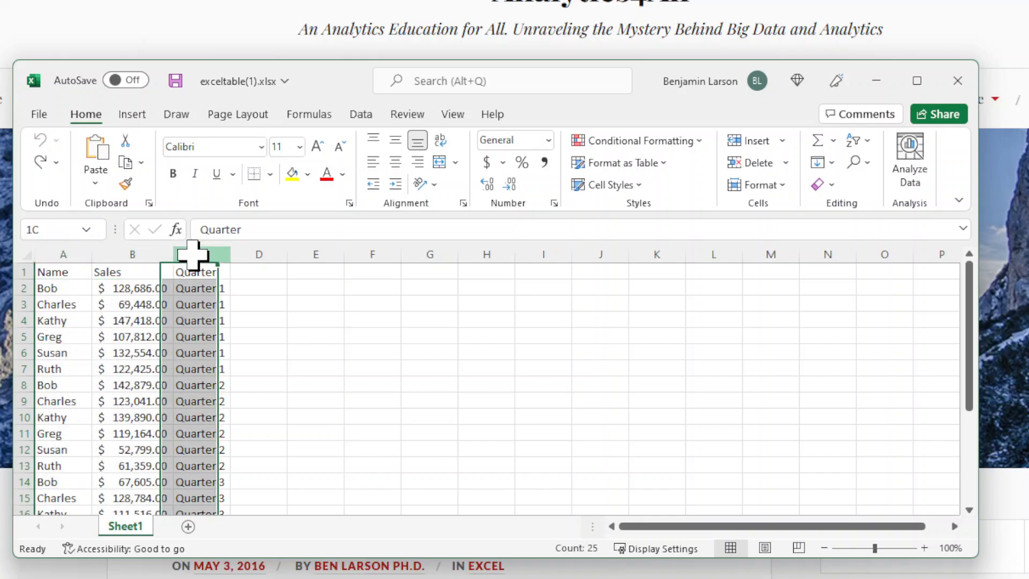
click(859, 141)
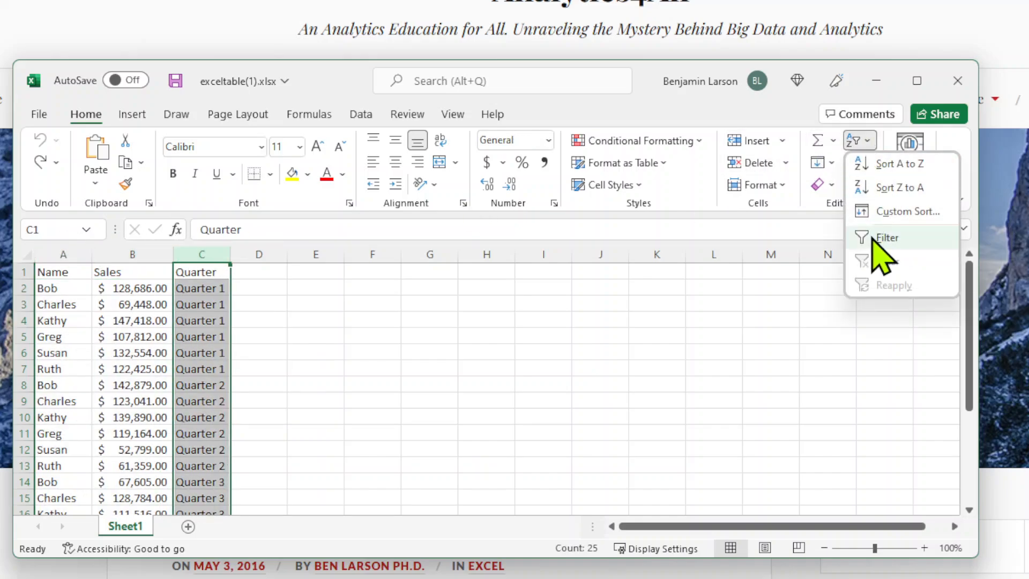
click(885, 188)
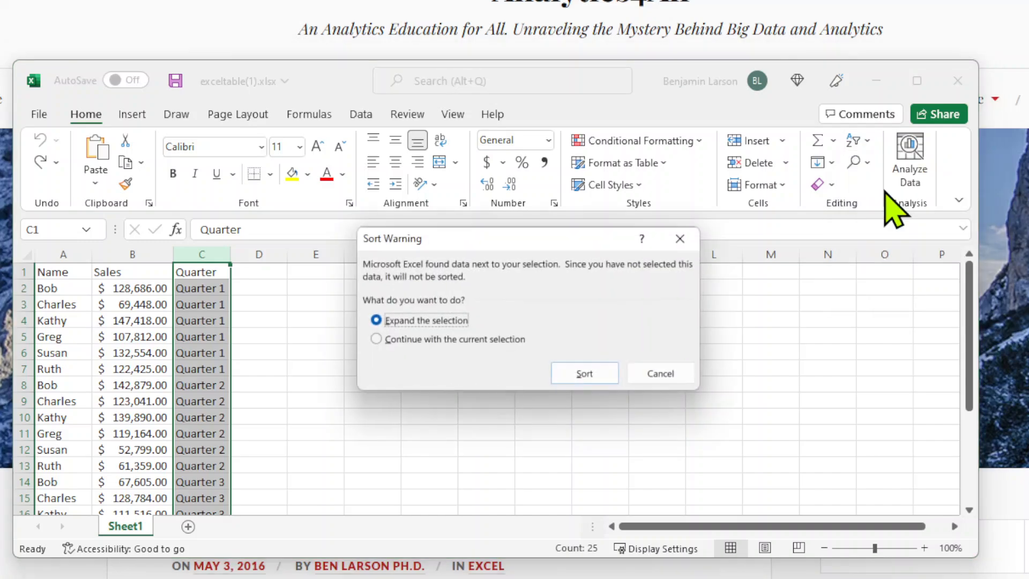
click(562, 369)
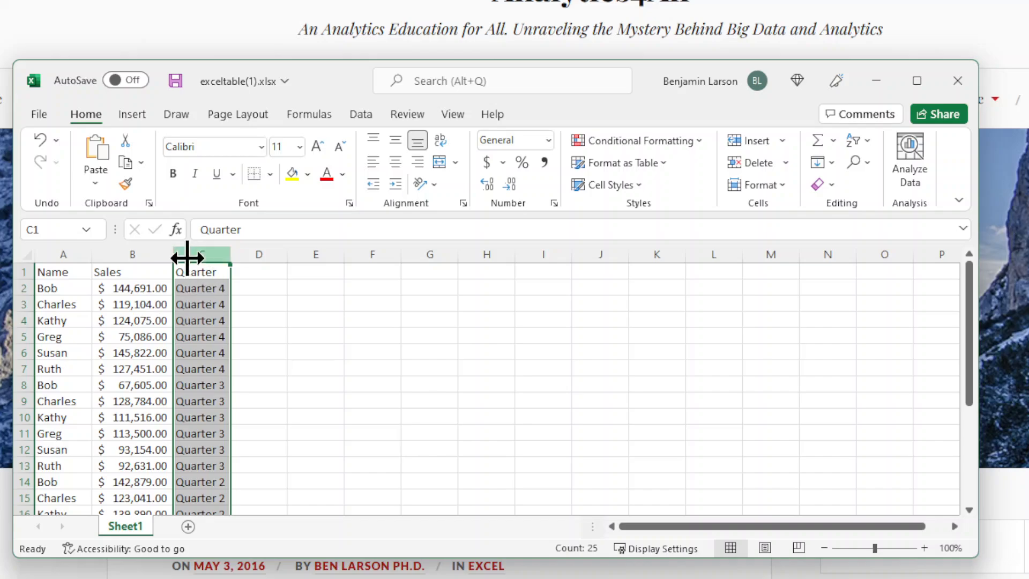
Select the entire sheet and sort the table by the Name column from A to Z
click(26, 255)
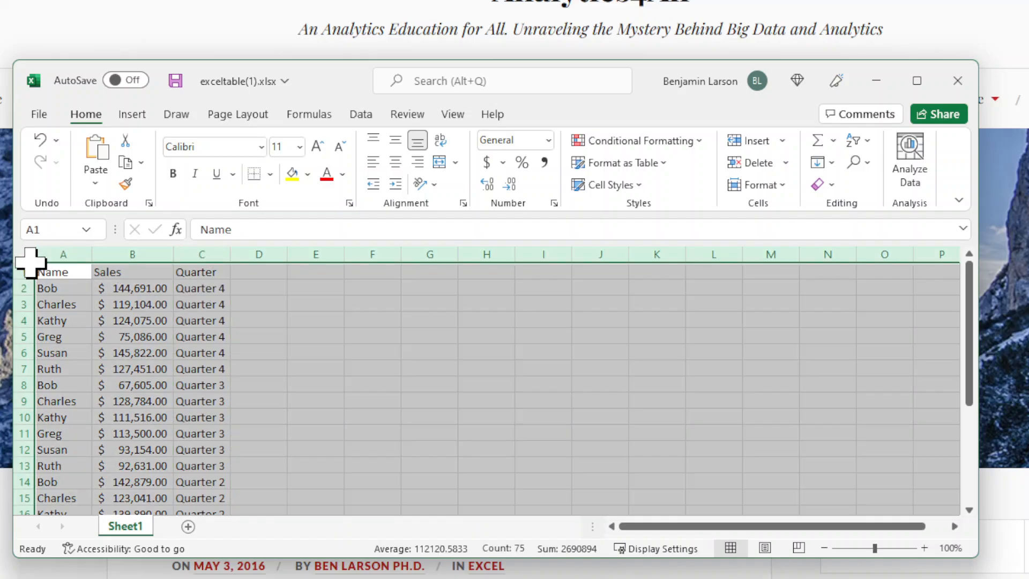
click(848, 141)
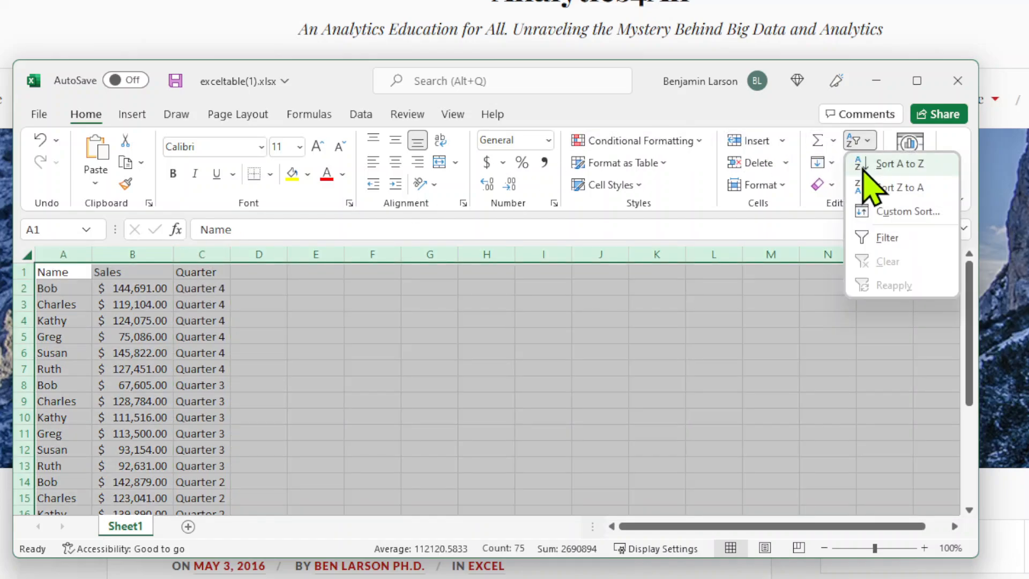
click(863, 170)
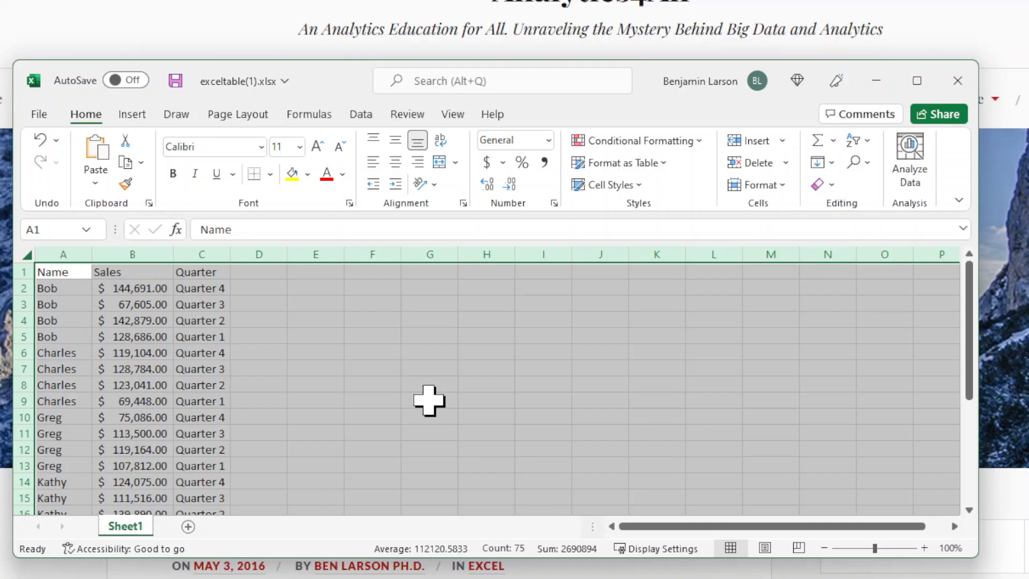
Undo the Name sort and the Quarter sort, and deselect the table
click(383, 368)
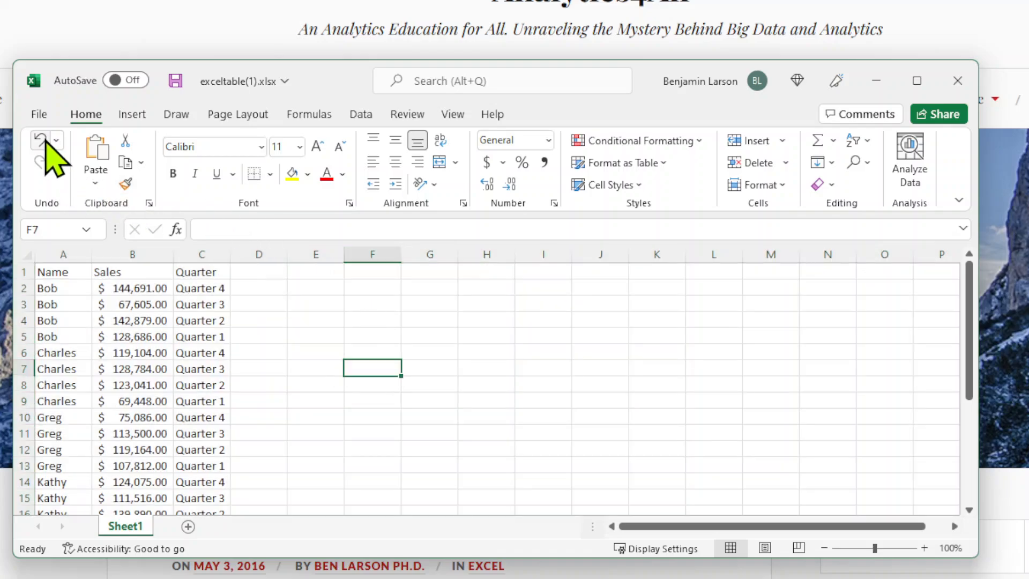
click(39, 141)
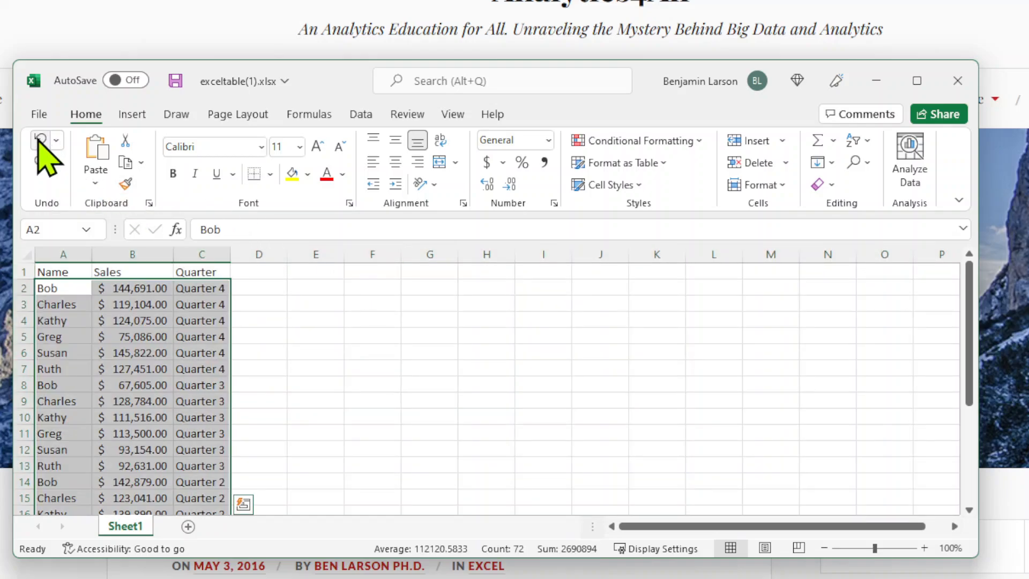
click(419, 390)
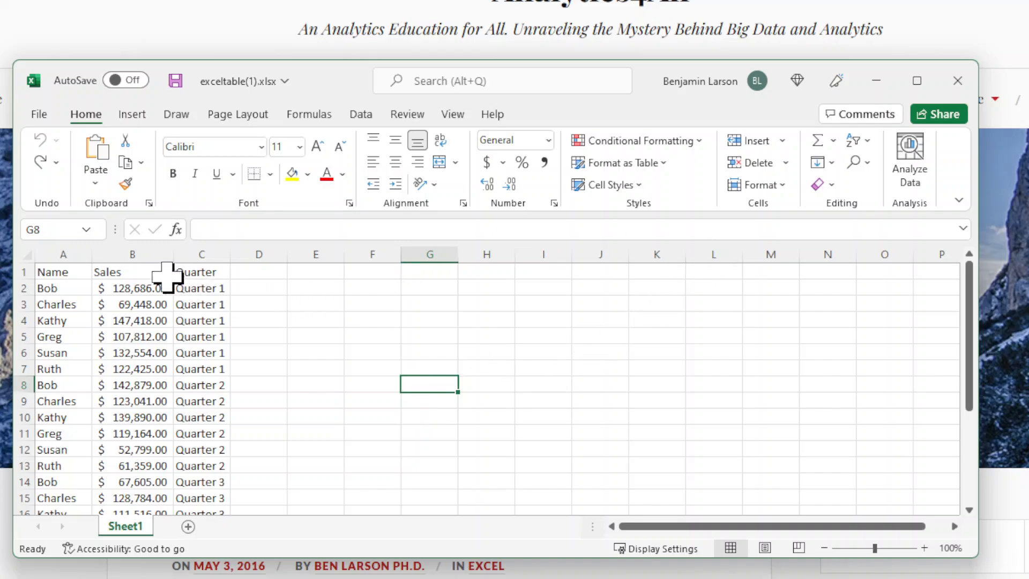
Select the entire sheet, turn on filtering for the Name, Sales and Quarter headers, and deselect the table
click(26, 255)
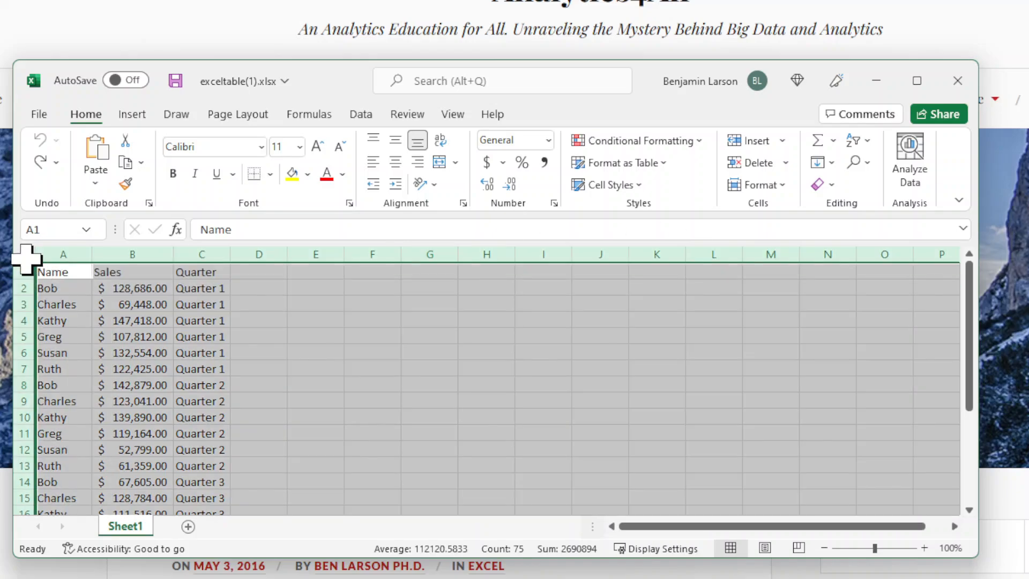
click(860, 141)
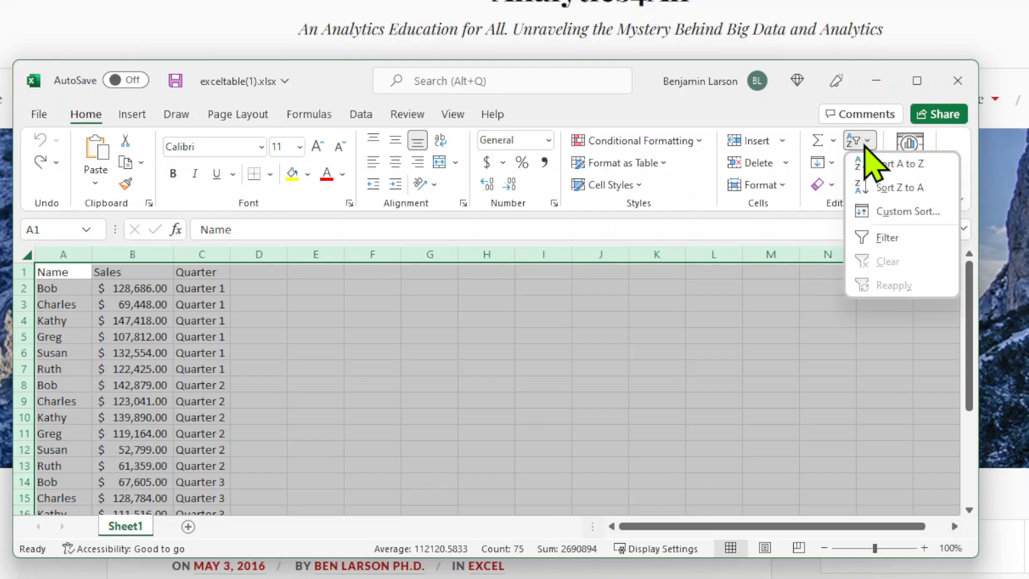
click(881, 237)
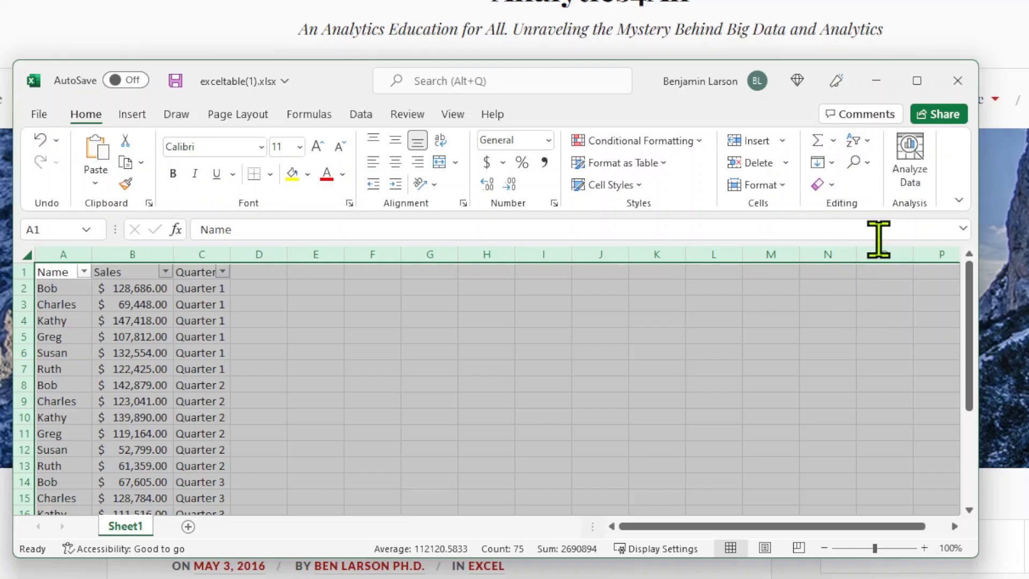
click(515, 324)
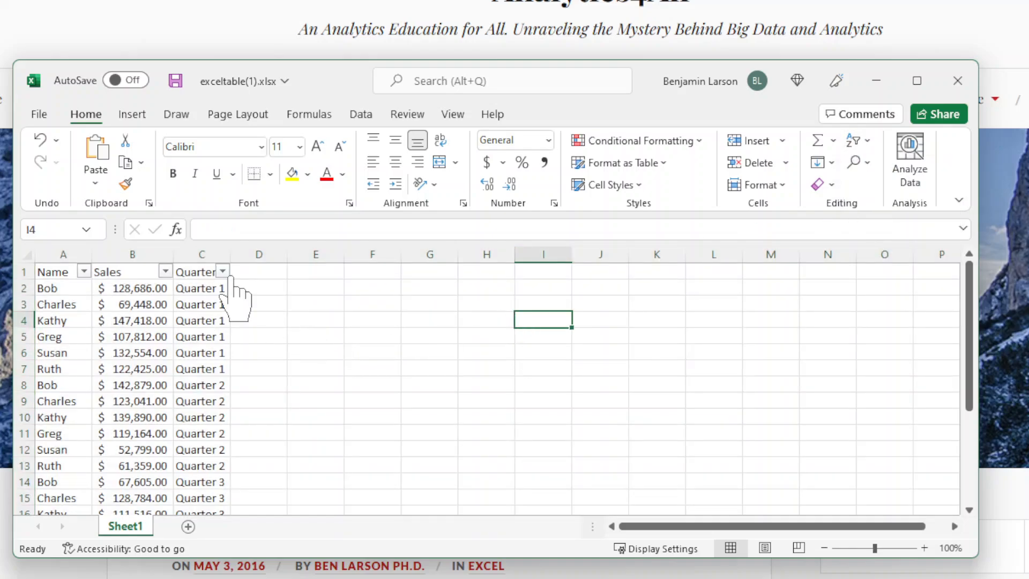
click(165, 272)
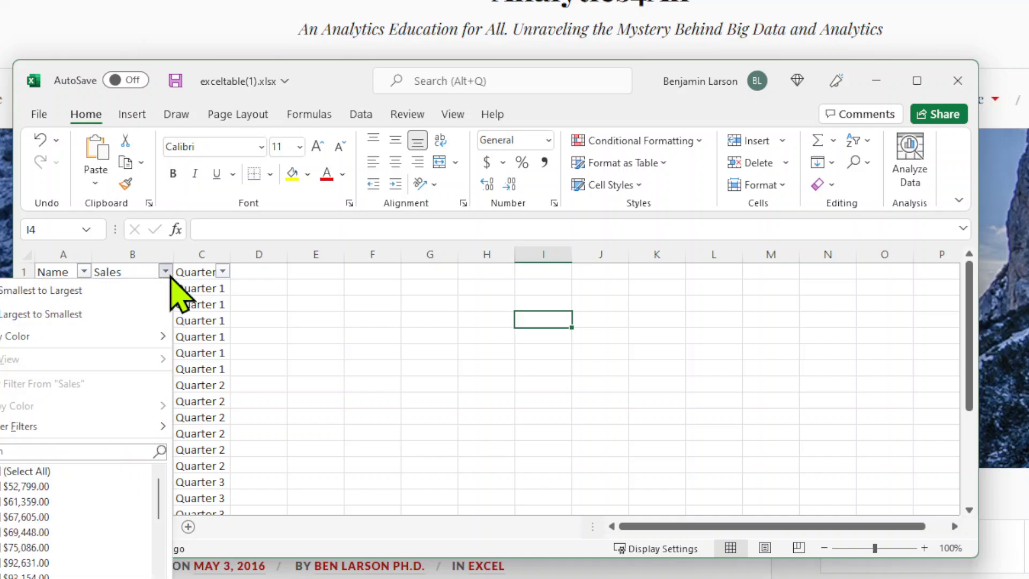
click(166, 273)
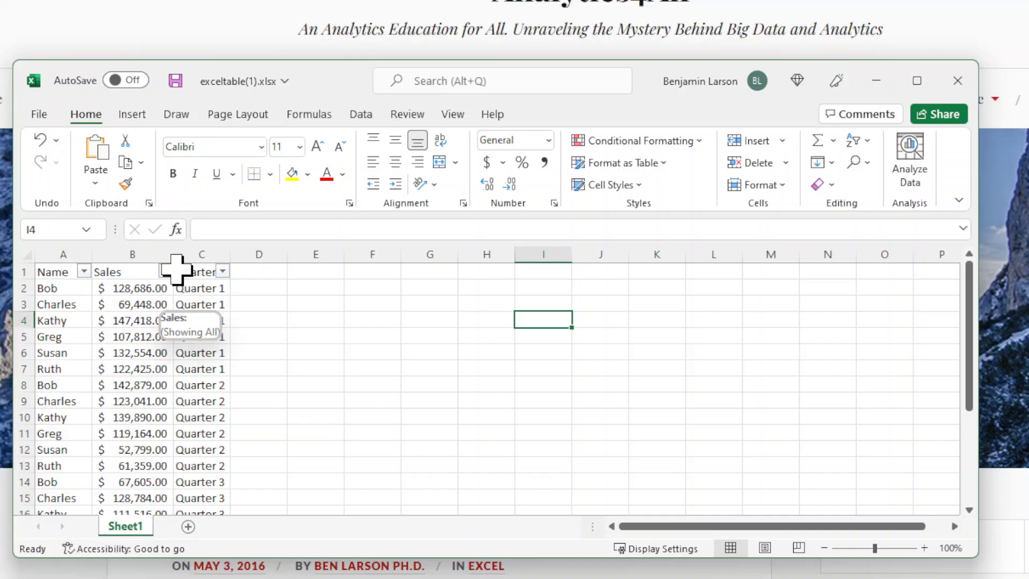
click(223, 271)
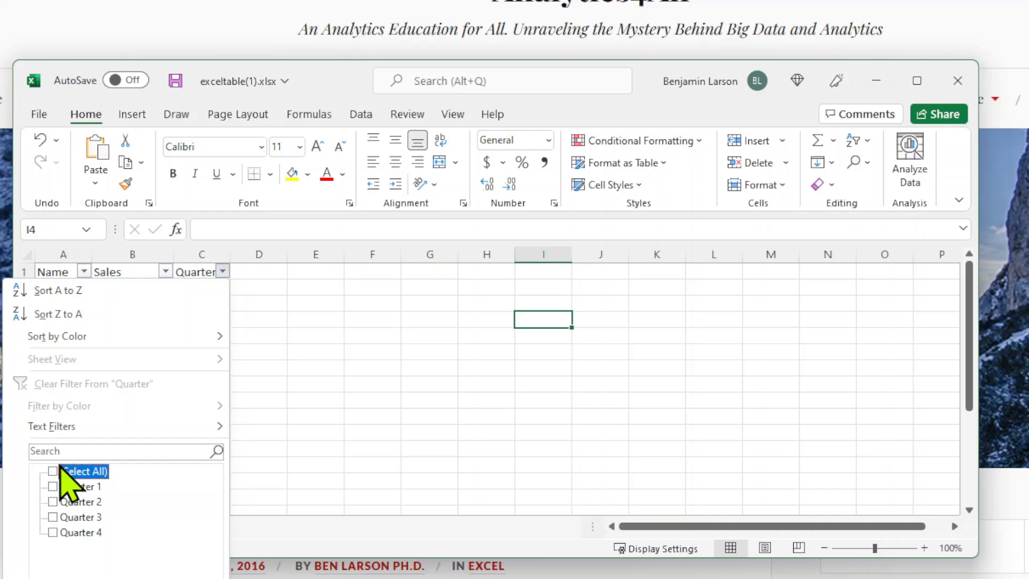
click(53, 502)
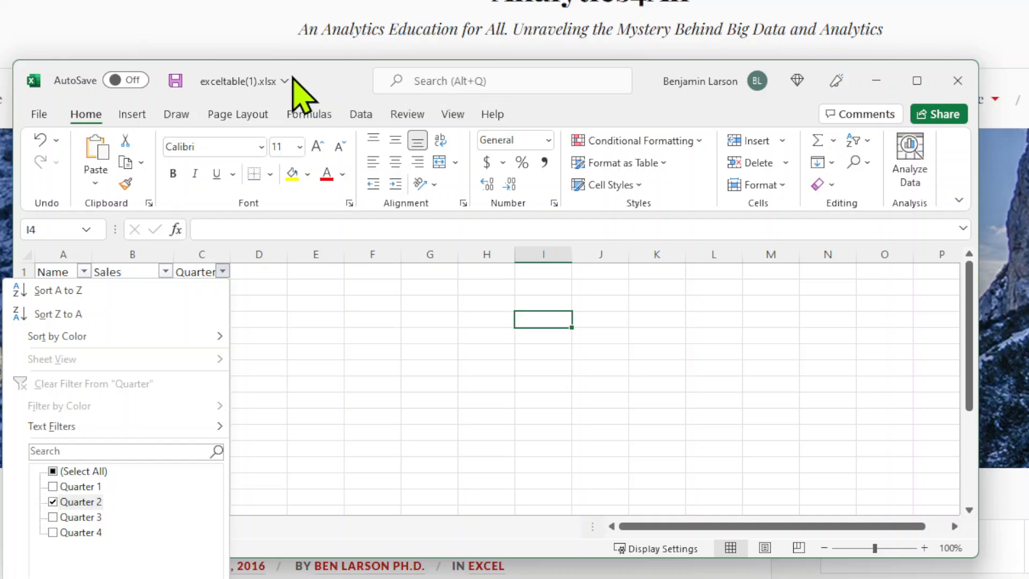
Move the window up to fit the full filter list, and filter the Quarter column to Quarter 2 only
drag(302, 89, 312, 0)
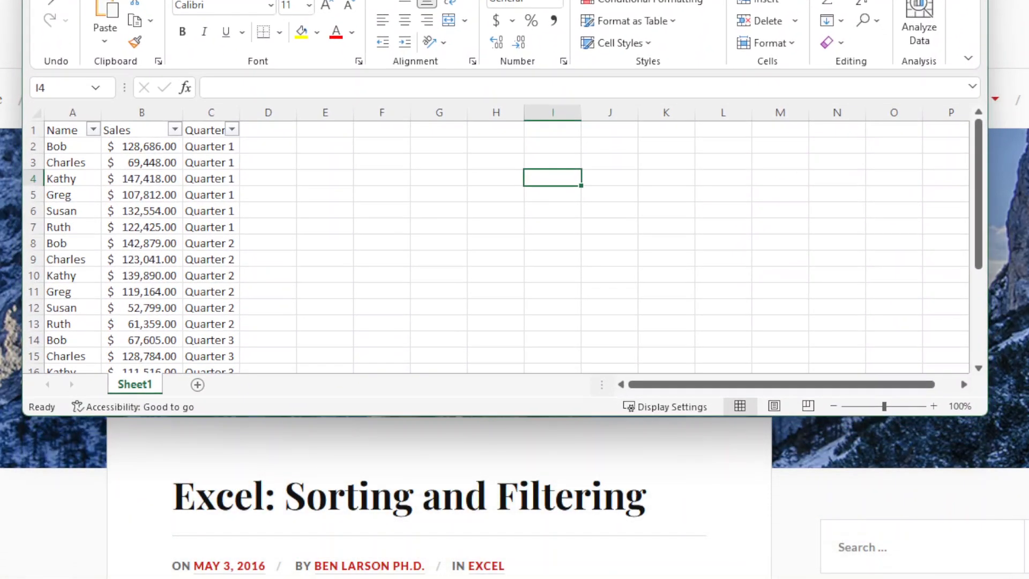
click(233, 130)
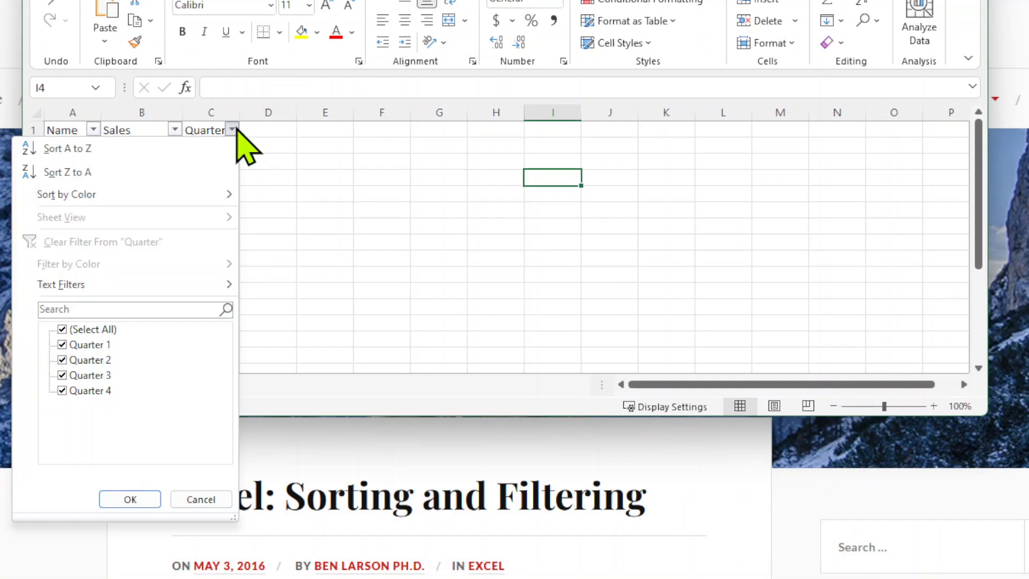
click(62, 329)
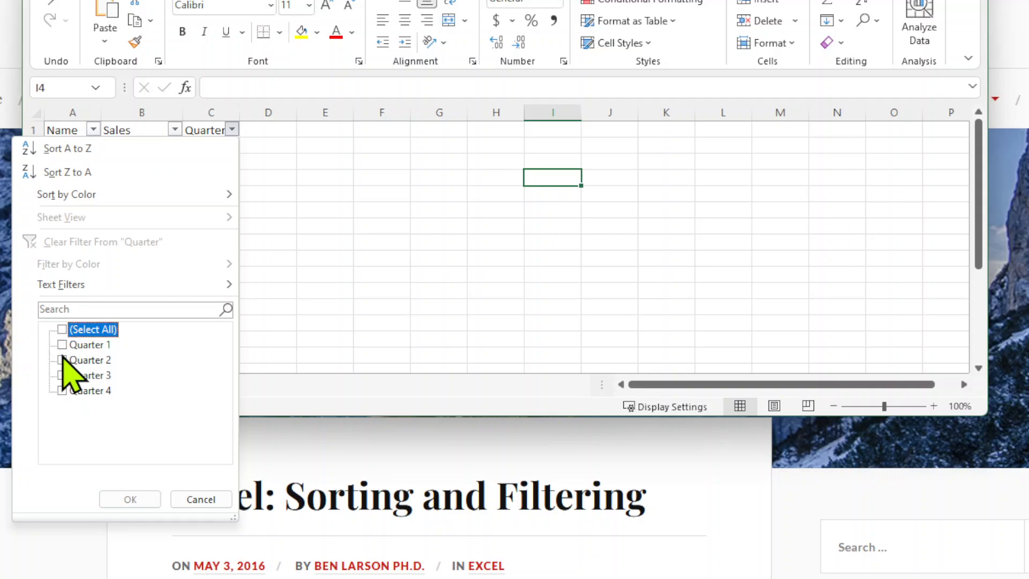
click(131, 499)
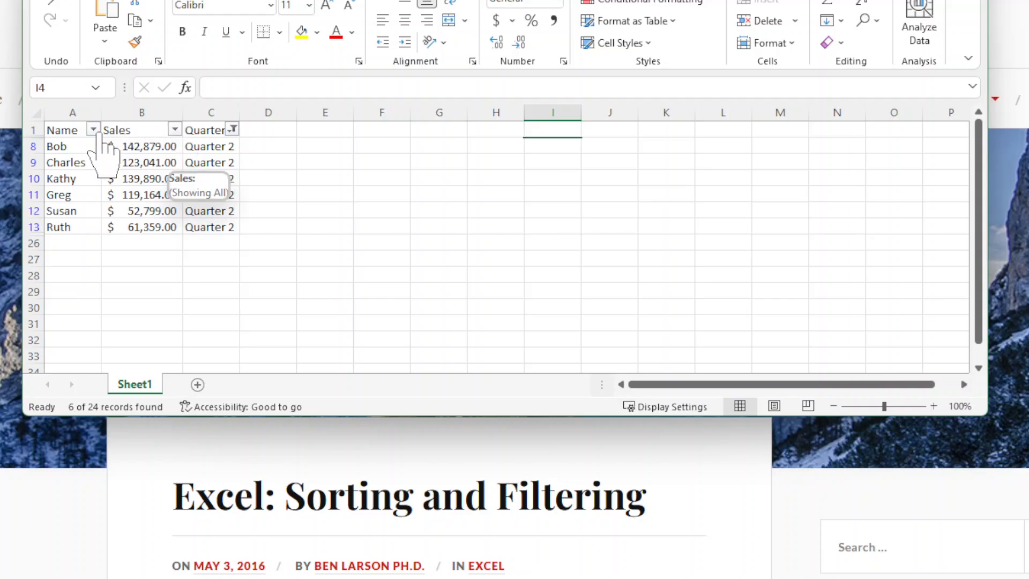
Add Quarter 3 to the values shown by the Quarter column's filter
click(233, 129)
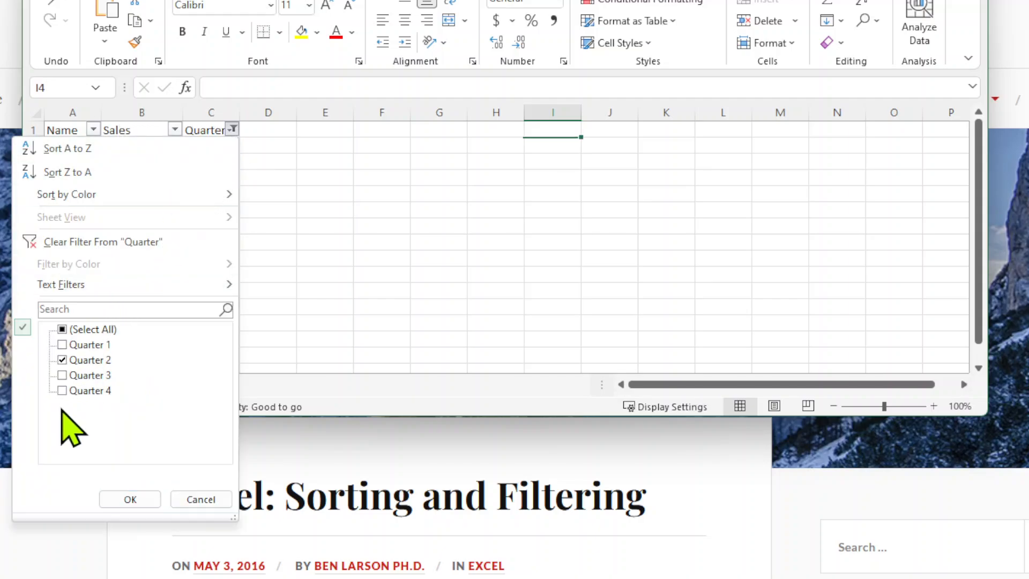
click(62, 375)
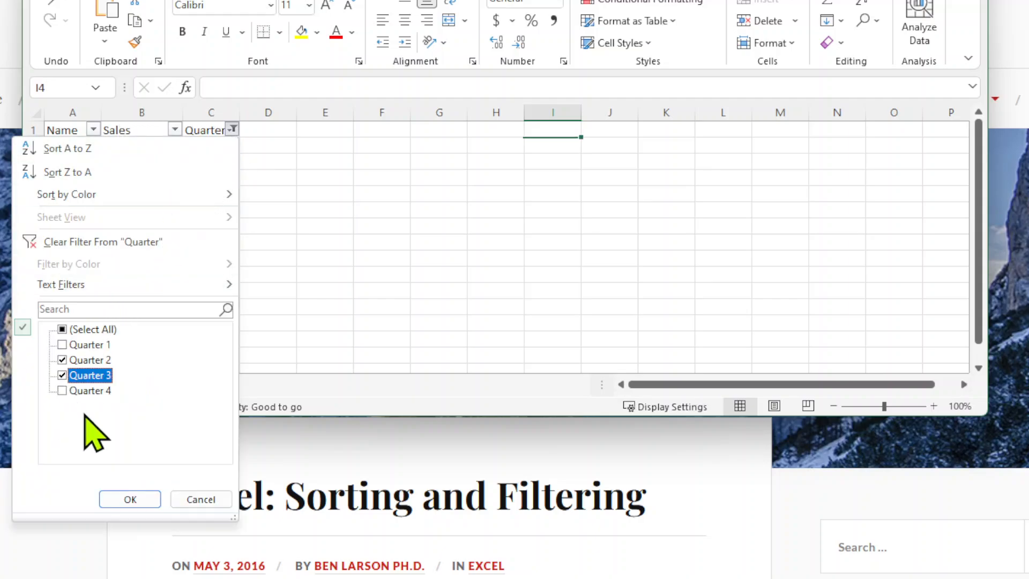
click(128, 499)
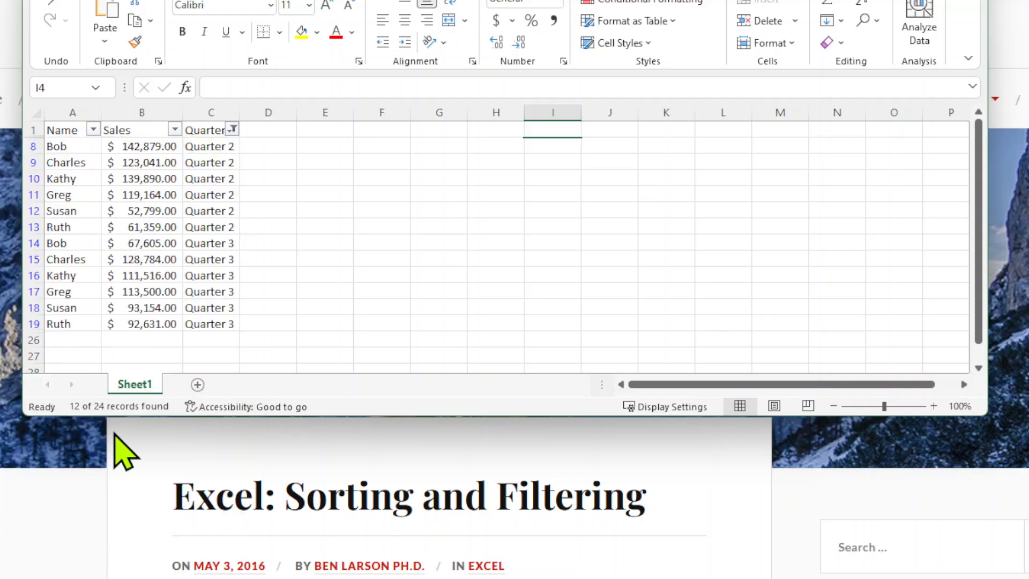
Move the window so the Name filter list fits on screen, and filter the column to the second listed name only
click(92, 130)
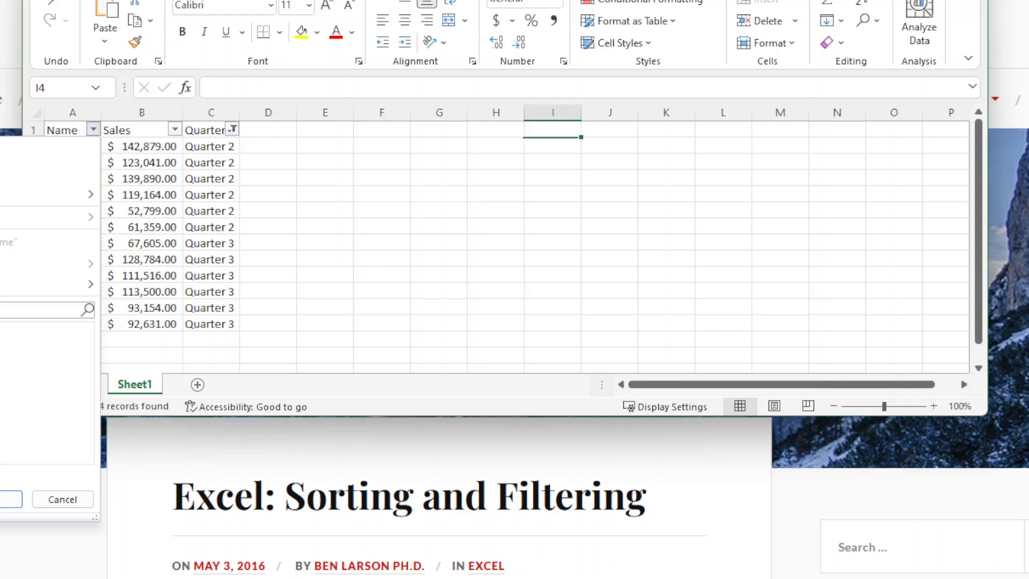
drag(680, 0, 927, 1)
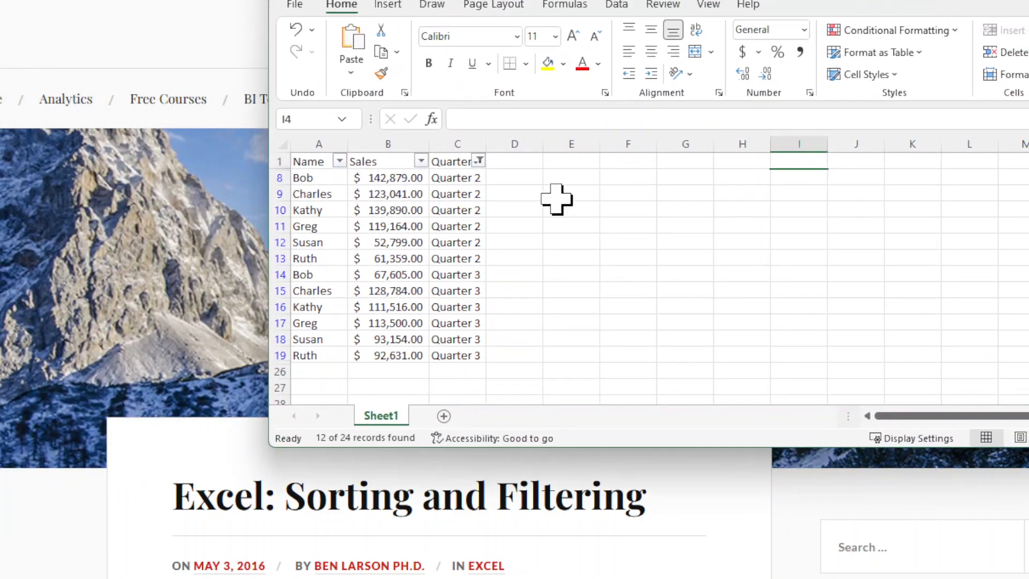
click(342, 162)
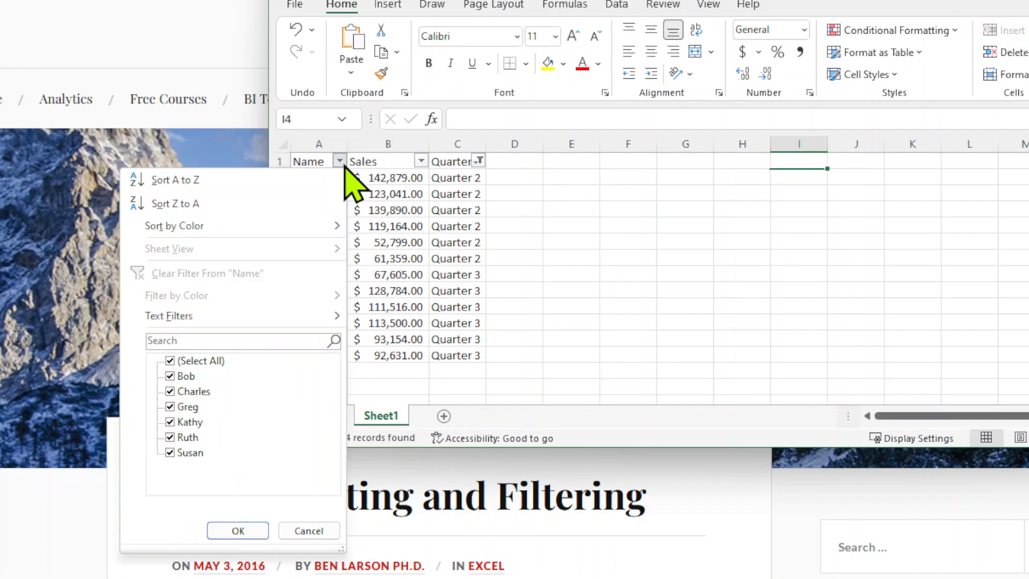
click(169, 361)
click(170, 391)
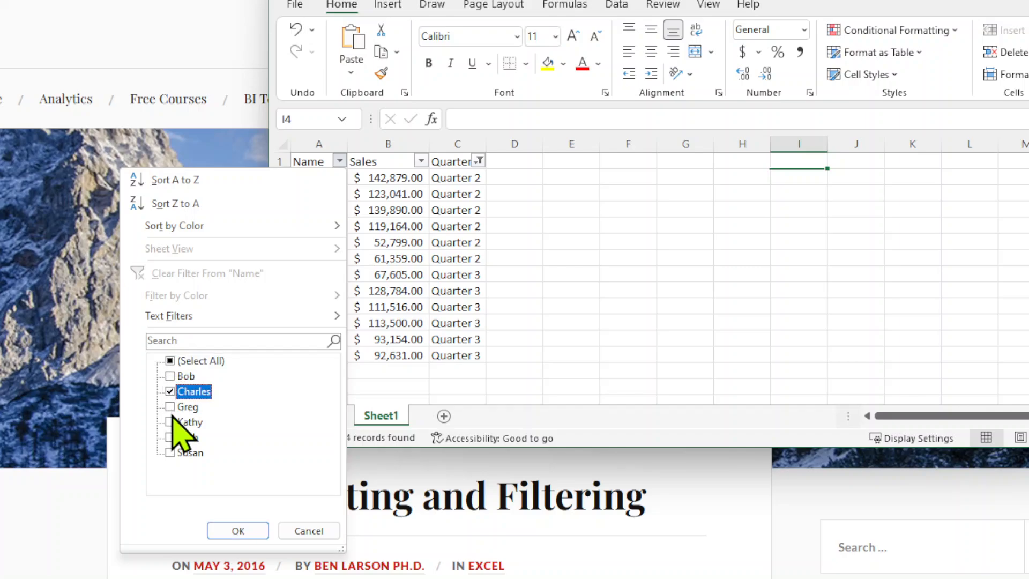
click(232, 531)
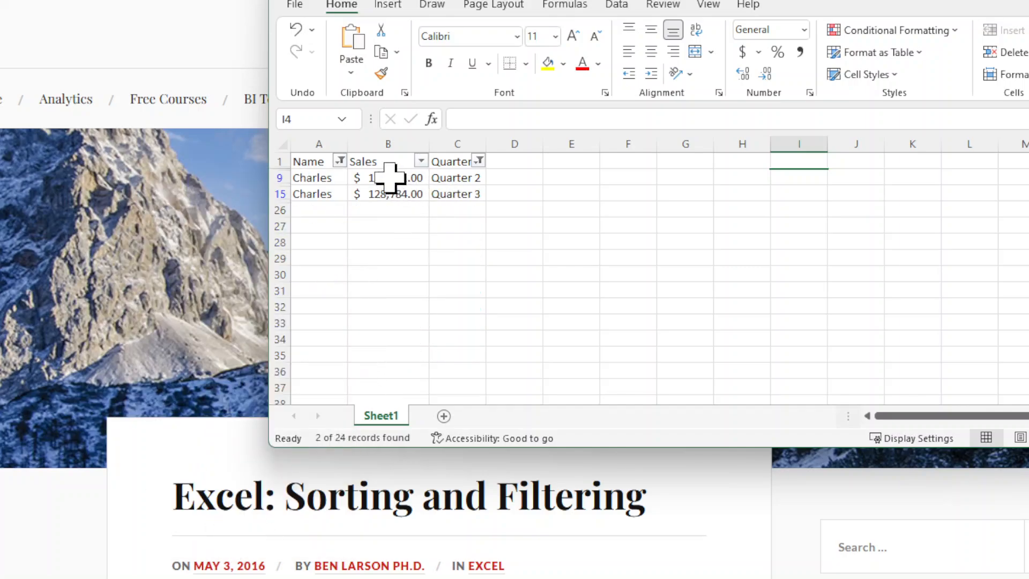
Add the fifth listed name to the values shown by the Name column's filter
click(340, 161)
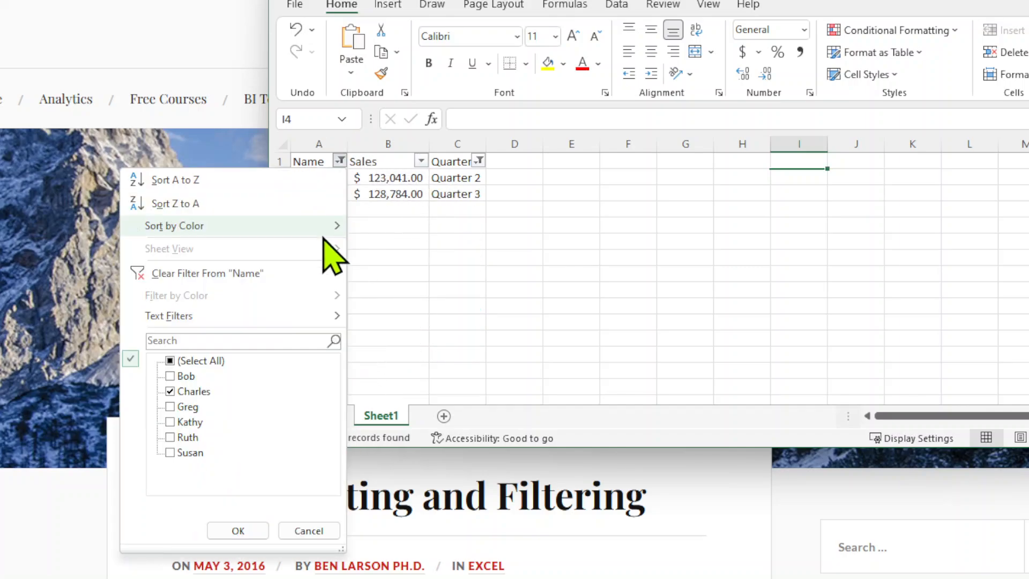
click(171, 437)
click(238, 530)
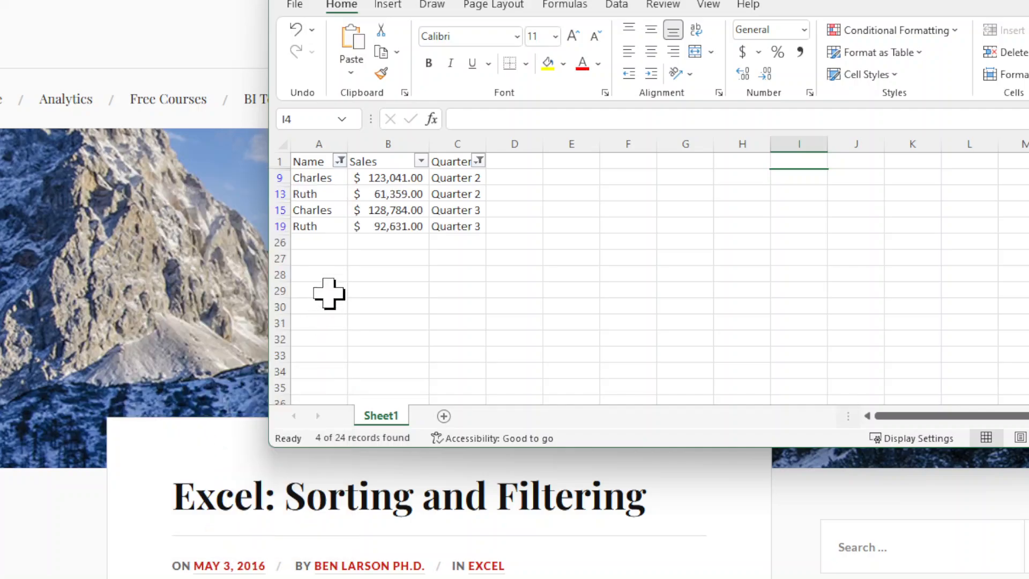
Select all names in the Name column's filter and apply it
click(340, 161)
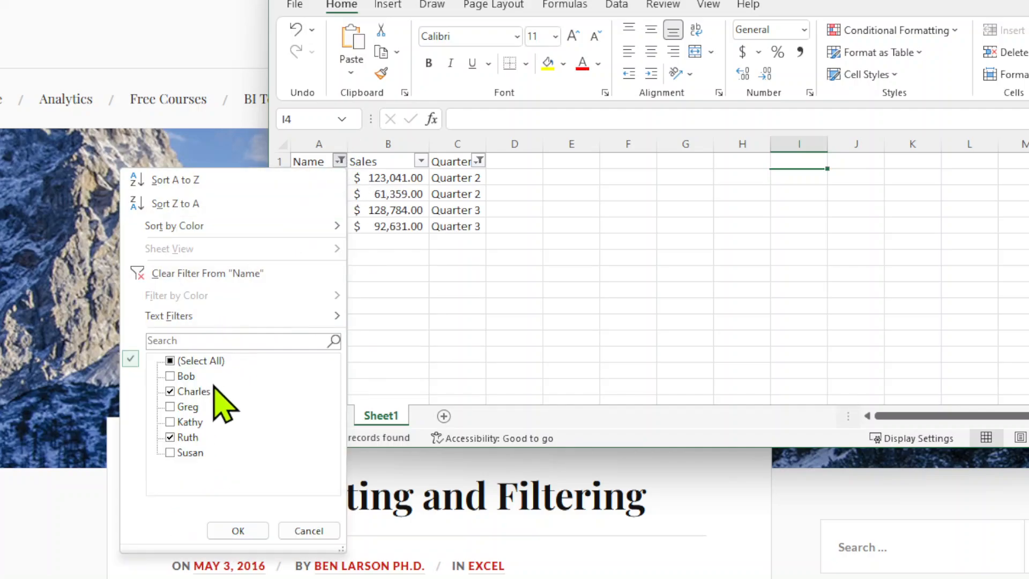
click(171, 361)
click(224, 531)
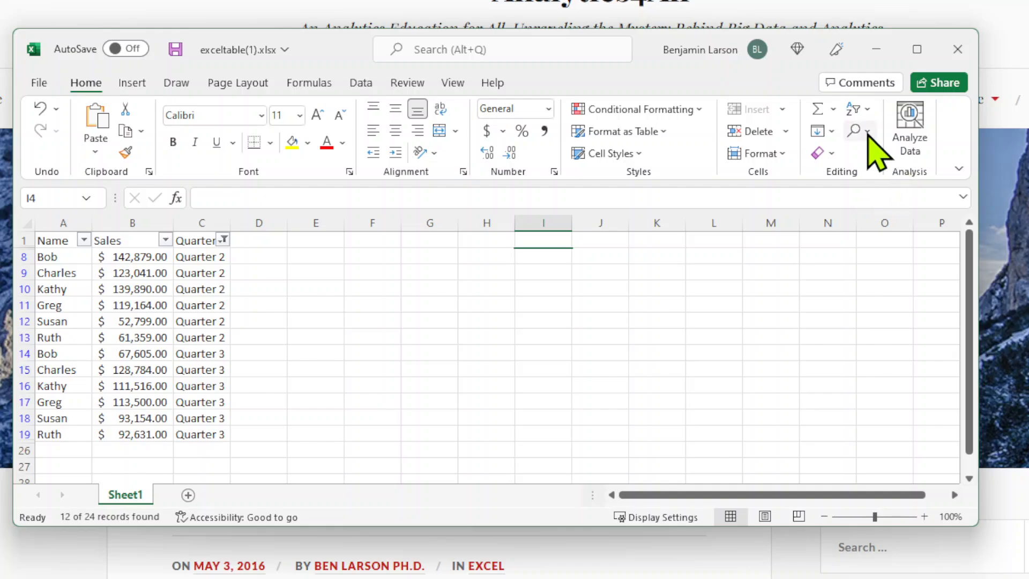
Try to clear the remaining filter from the whole table
click(864, 111)
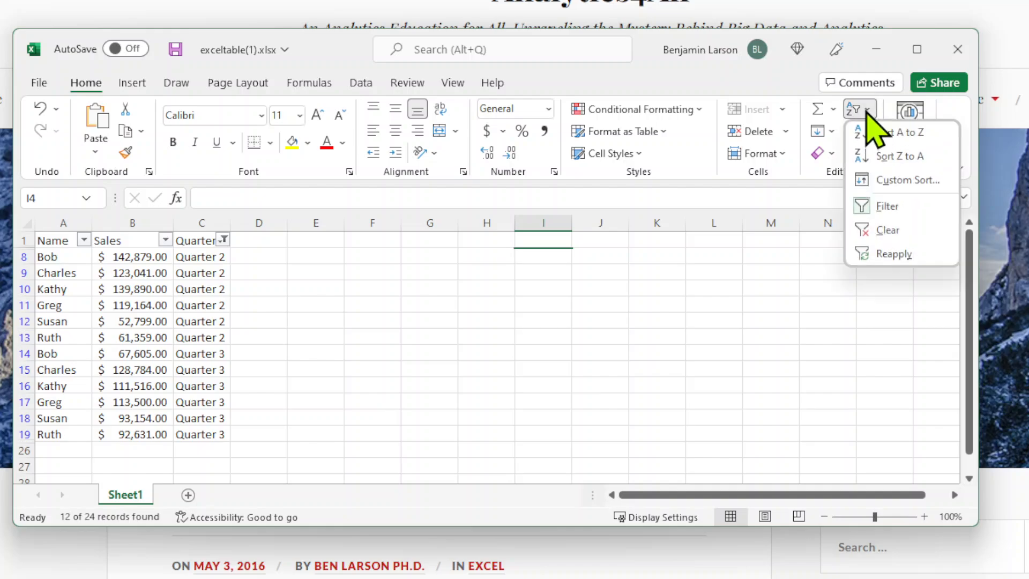
click(886, 232)
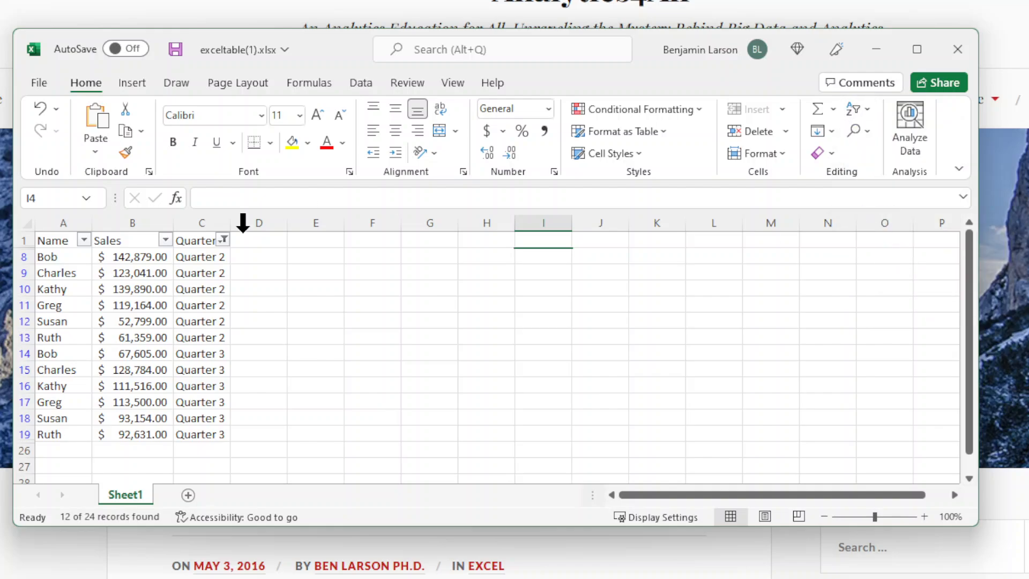